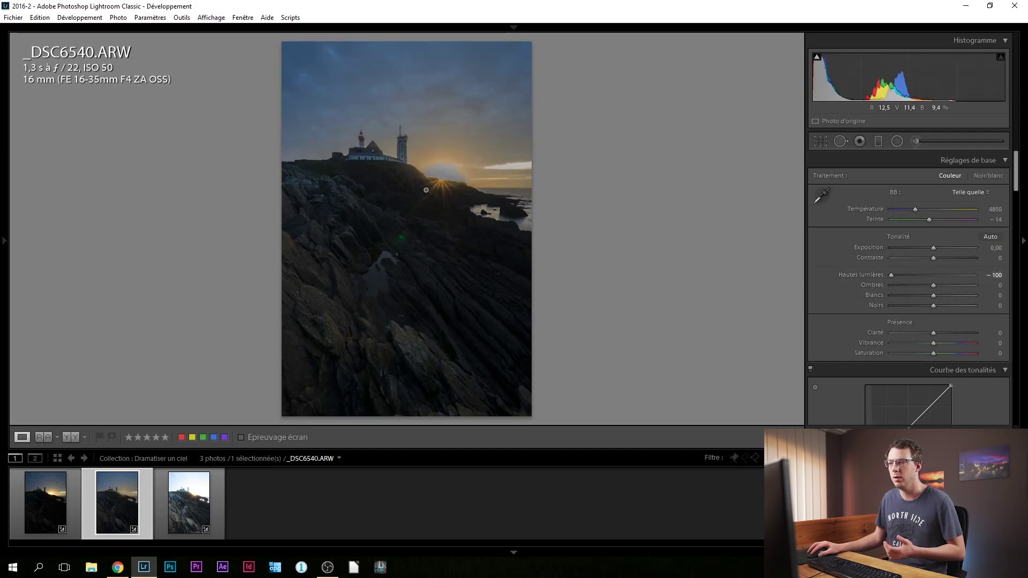
# - Reset the highlights of _DSC6540.ARW to 0 and check its overexposed areas with the highlight clipping overlay
pyautogui.doubleClick(866, 275)
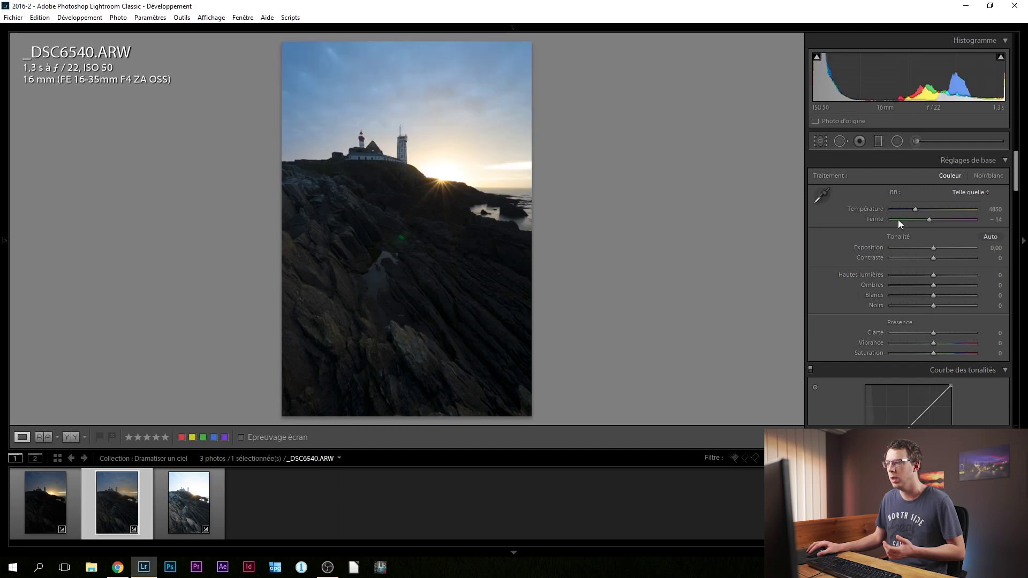
pyautogui.click(1001, 58)
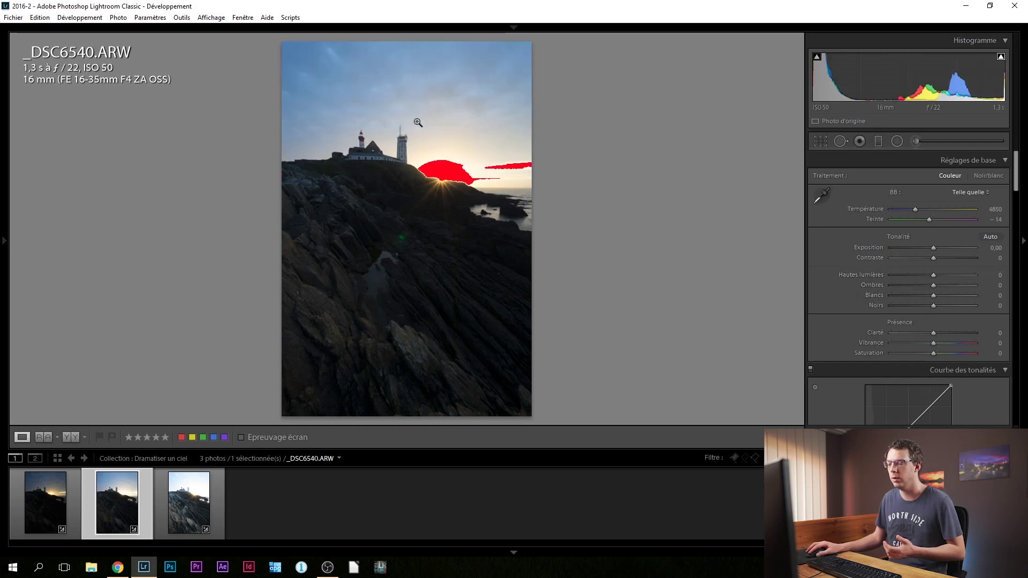
pyautogui.click(1001, 56)
# - Check the clipped shadows of _DSC6539.ARW and raise its exposure to +4.62
pyautogui.click(38, 505)
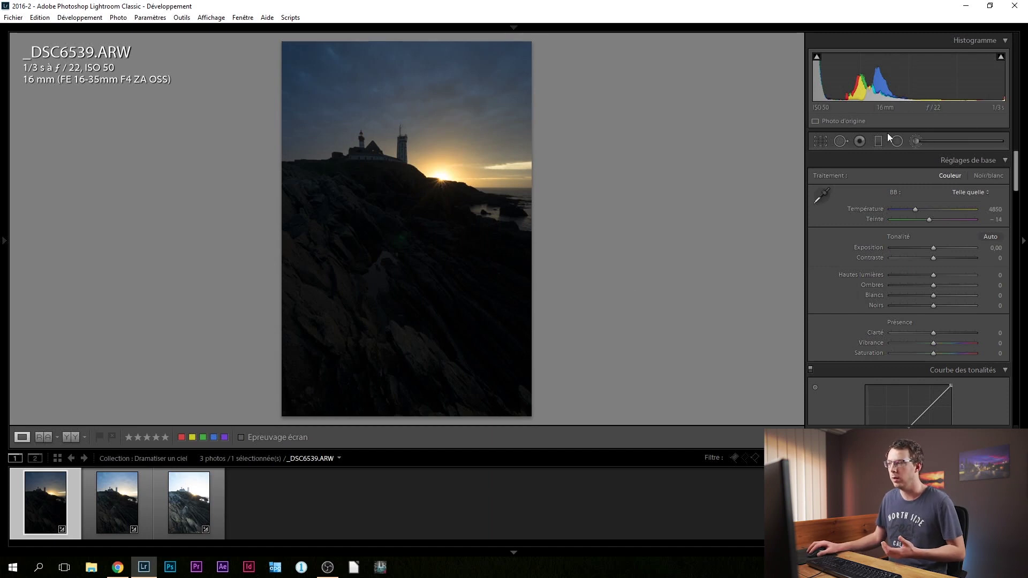
pyautogui.click(817, 60)
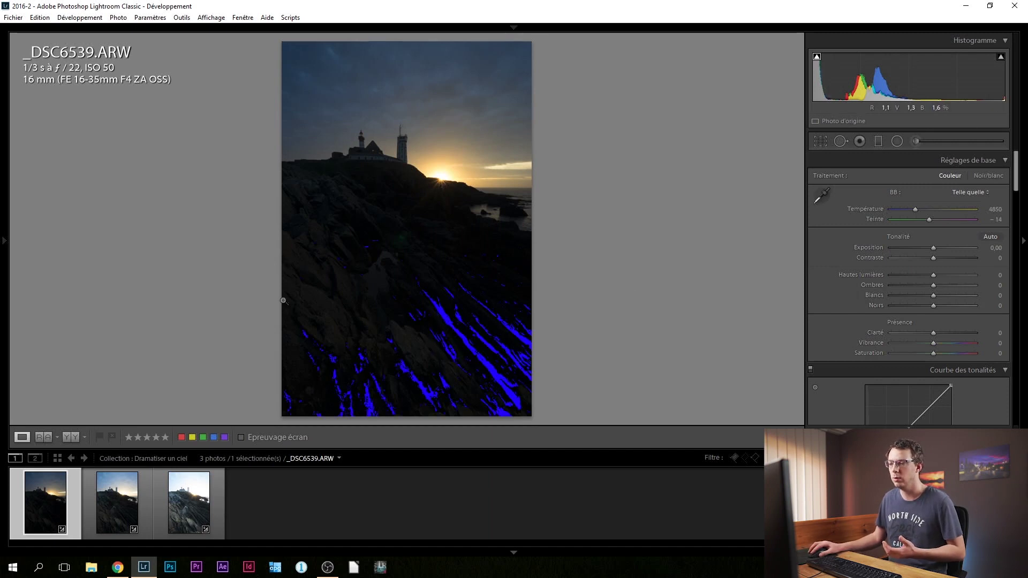
pyautogui.moveTo(933, 248); pyautogui.dragTo(971, 247)
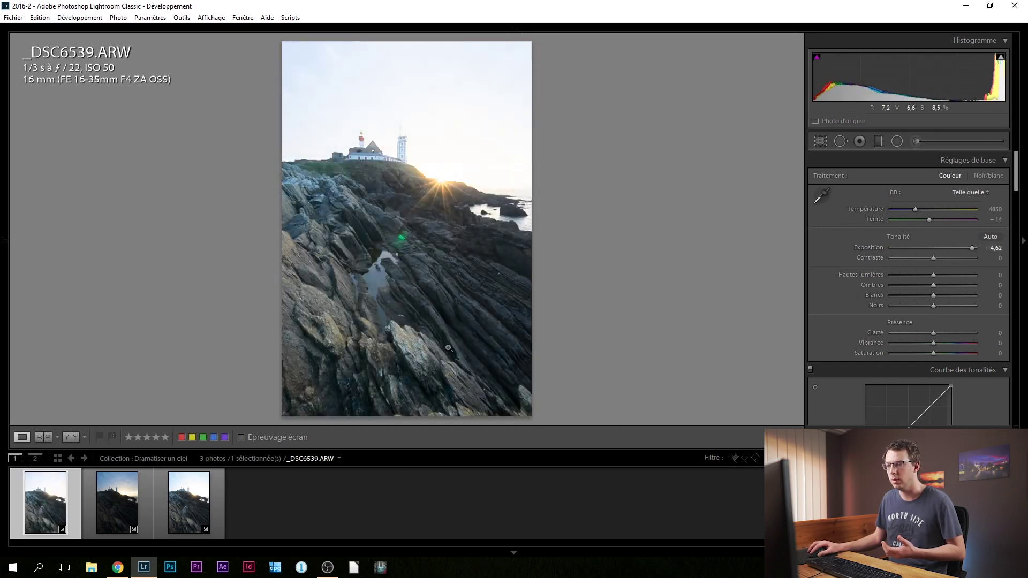
# - Compare the rock detail up close between _DSC6539.ARW and _DSC6541.ARW, and reset the exposure of _DSC6539.ARW to 0
pyautogui.click(448, 348)
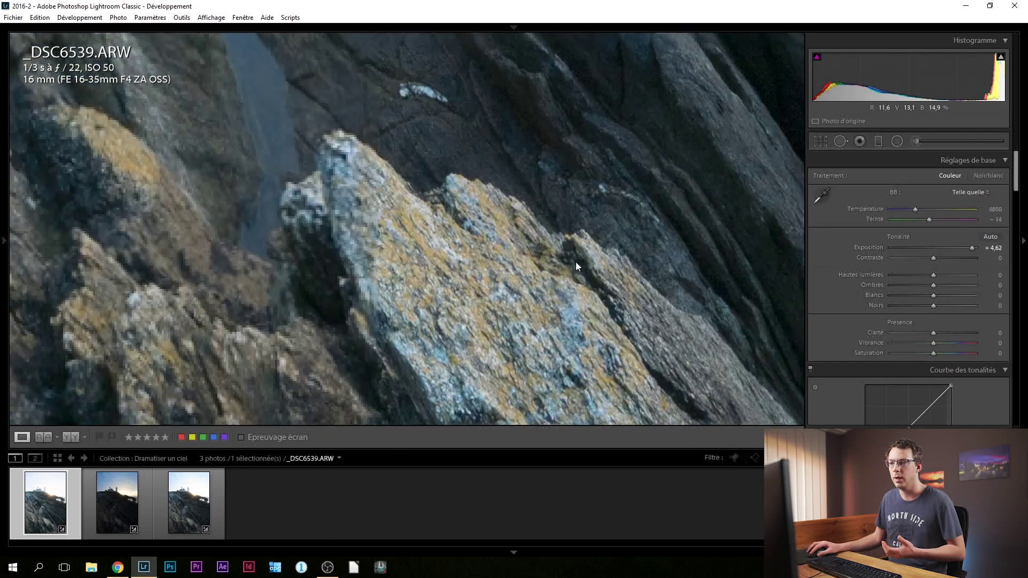
pyautogui.click(188, 503)
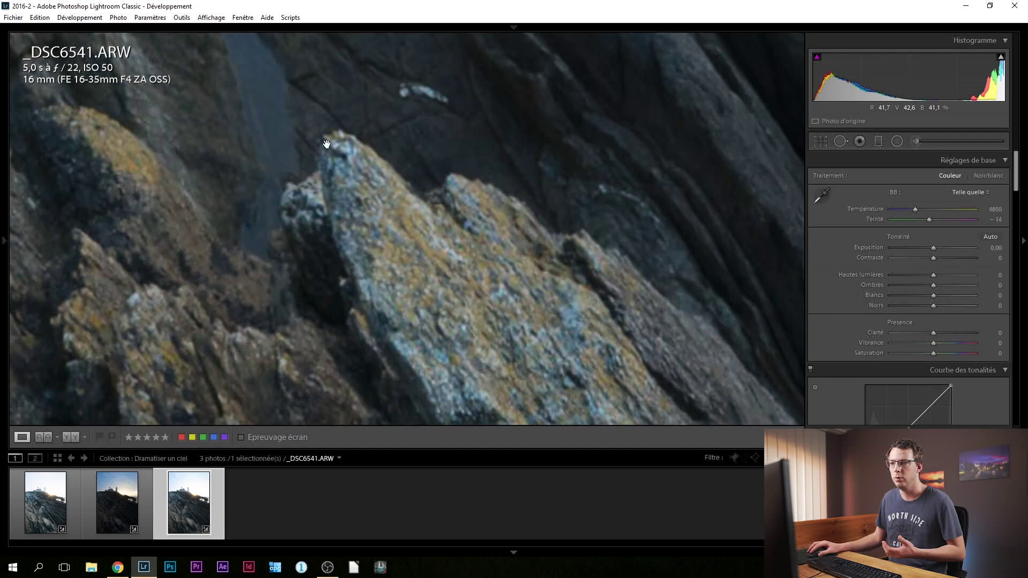
pyautogui.moveTo(335, 156); pyautogui.dragTo(383, 194)
pyautogui.click(46, 498)
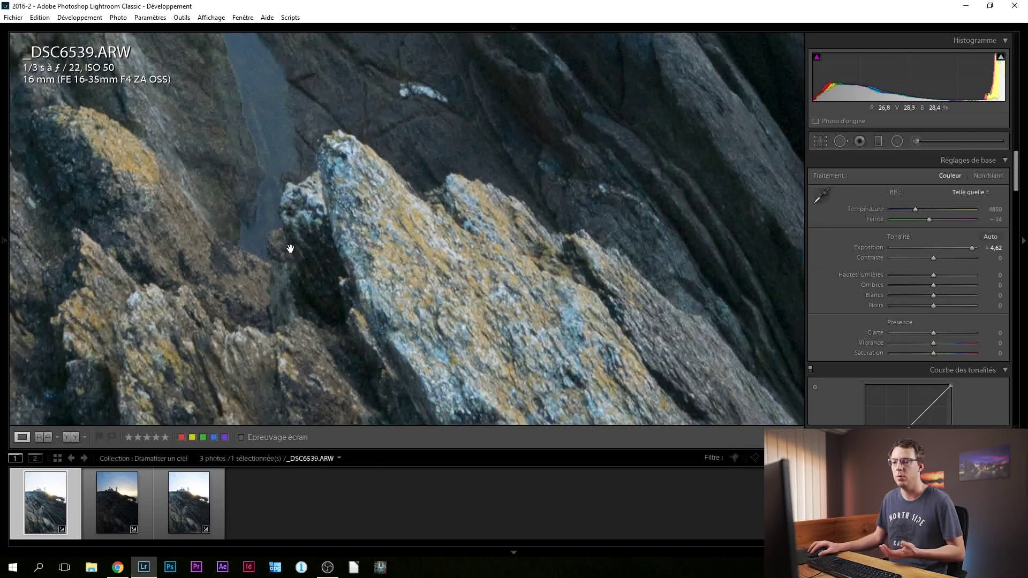
pyautogui.click(327, 196)
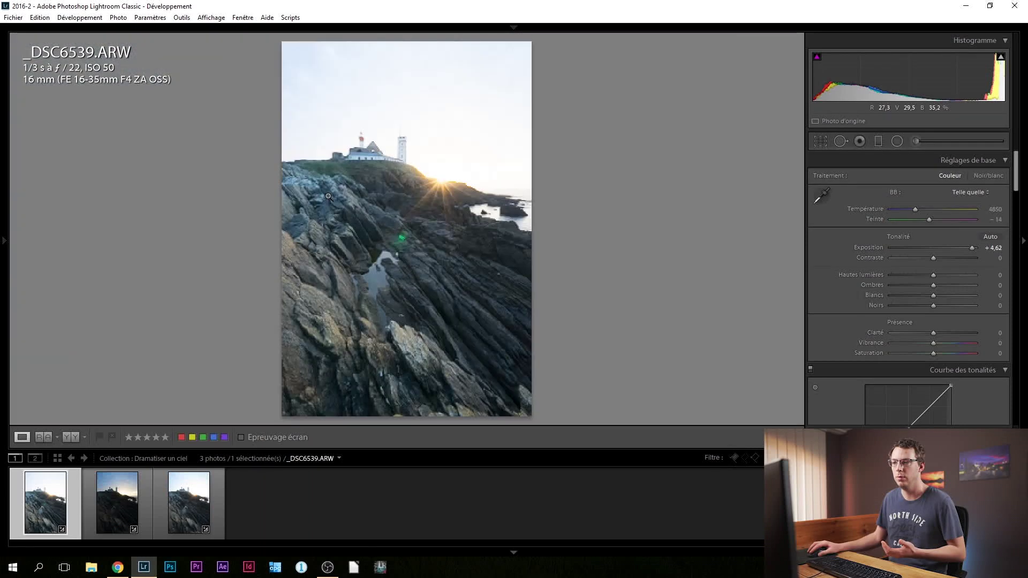
pyautogui.doubleClick(972, 248)
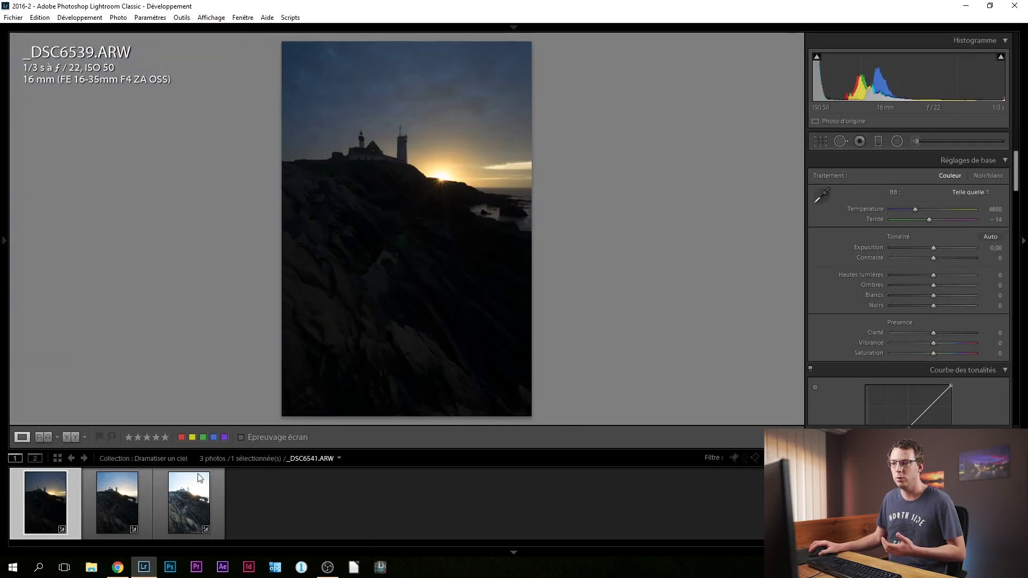
# - Merge the three bracketed ARW photos into an HDR image with automatic alignment and low deghosting
pyautogui.click(182, 503)
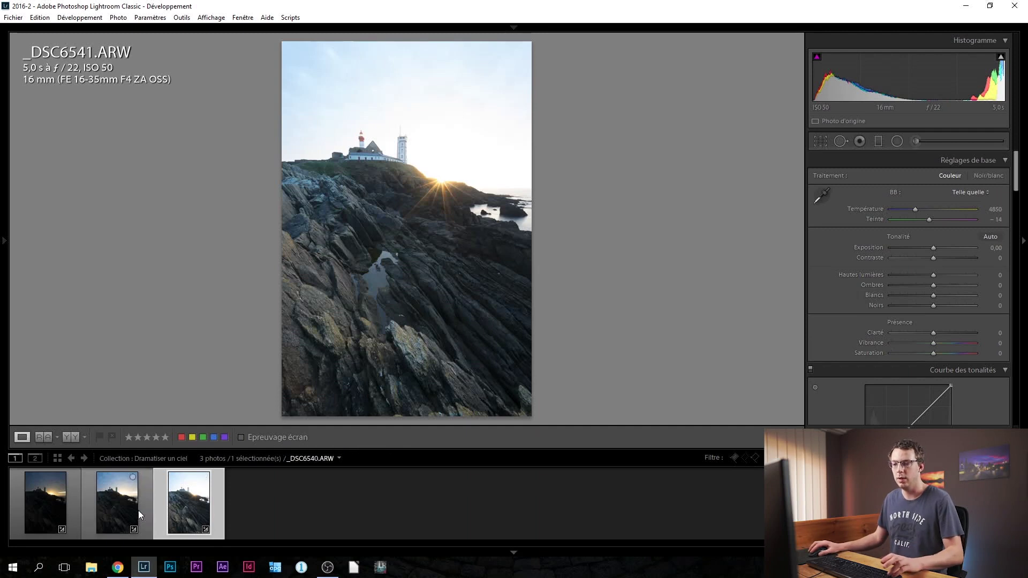
pyautogui.keyDown('shift'); pyautogui.click(49, 503); pyautogui.keyUp('shift')
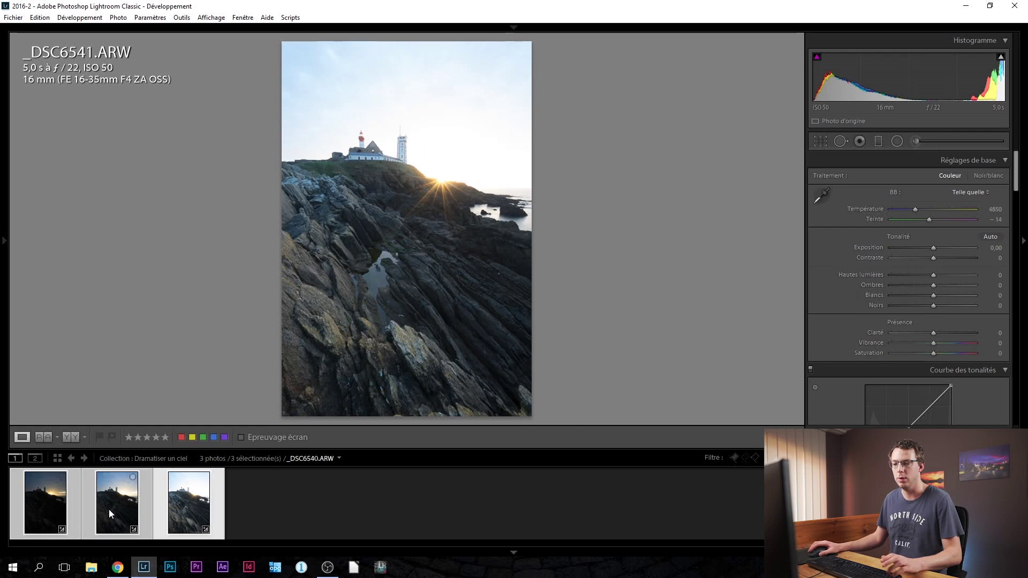
pyautogui.rightClick(115, 491)
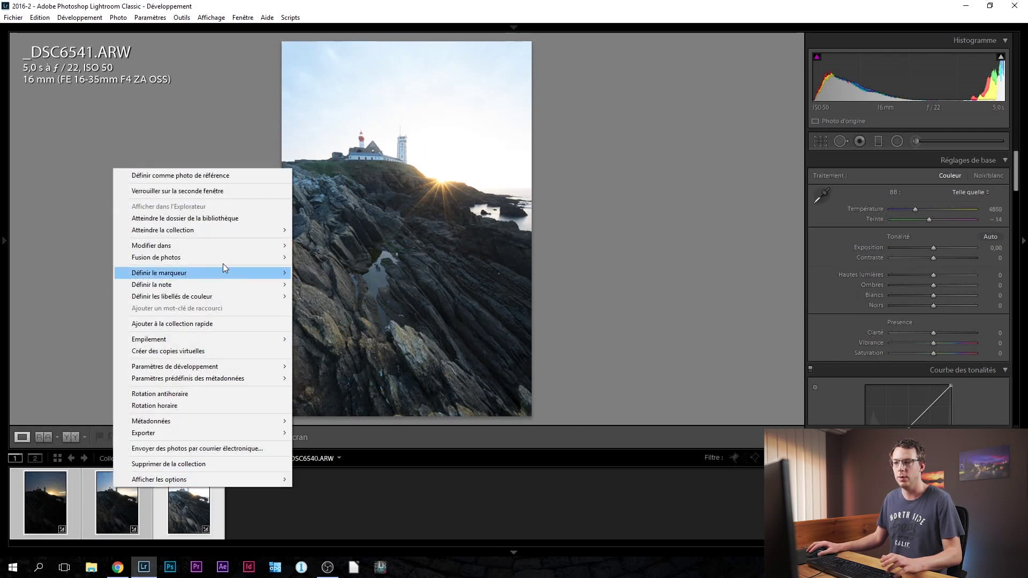
pyautogui.moveTo(221, 258)
pyautogui.click(43, 258)
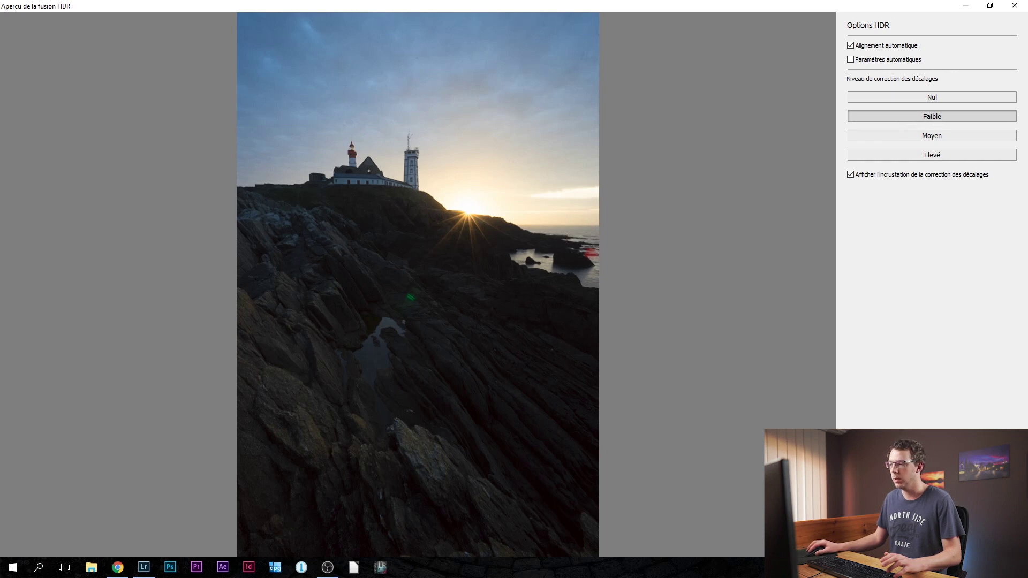
pyautogui.press('Return')
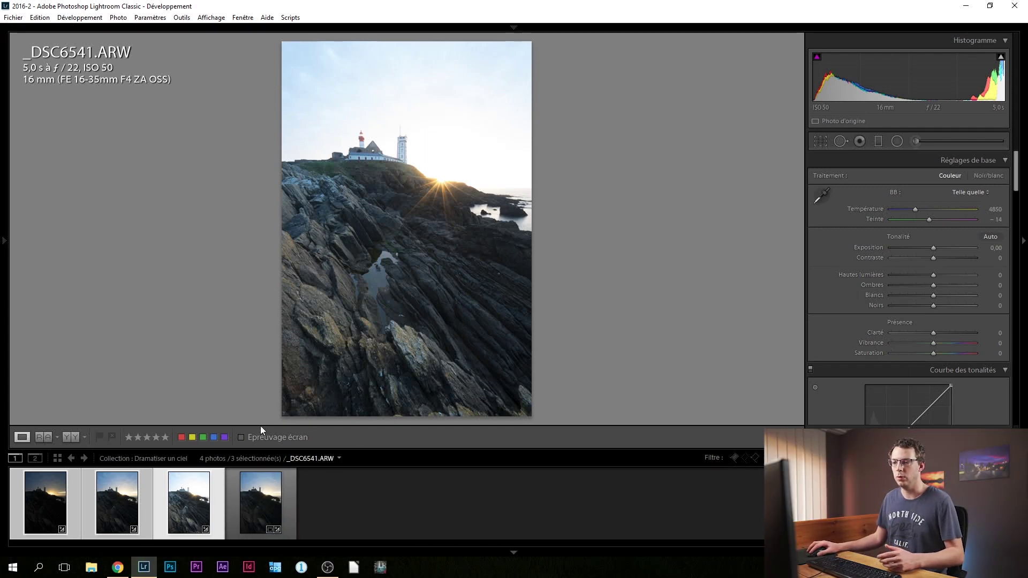
# - Lower the highlights of the merged HDR photo to −67
pyautogui.click(268, 497)
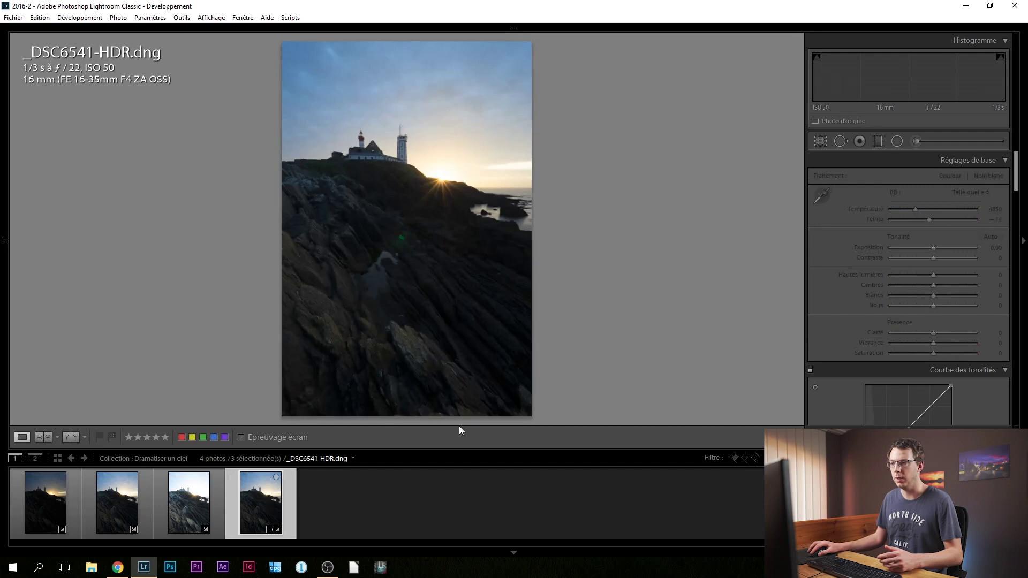
pyautogui.click(1001, 56)
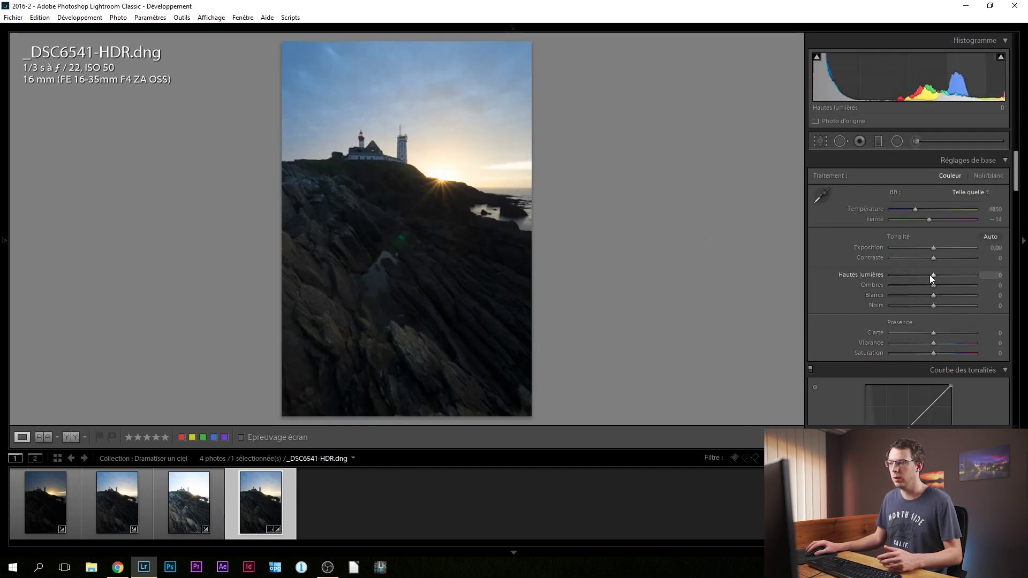
pyautogui.moveTo(926, 275); pyautogui.dragTo(905, 275)
# - Lower the highlights of _DSC6540.ARW to −69 and compare its sun area with the HDR photo
pyautogui.click(118, 504)
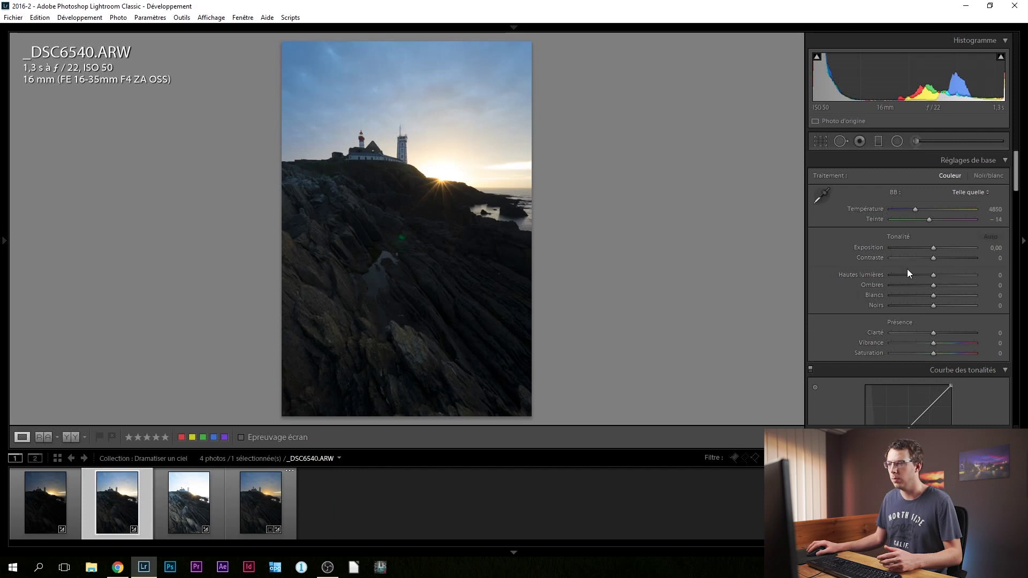
pyautogui.moveTo(899, 275); pyautogui.dragTo(906, 274)
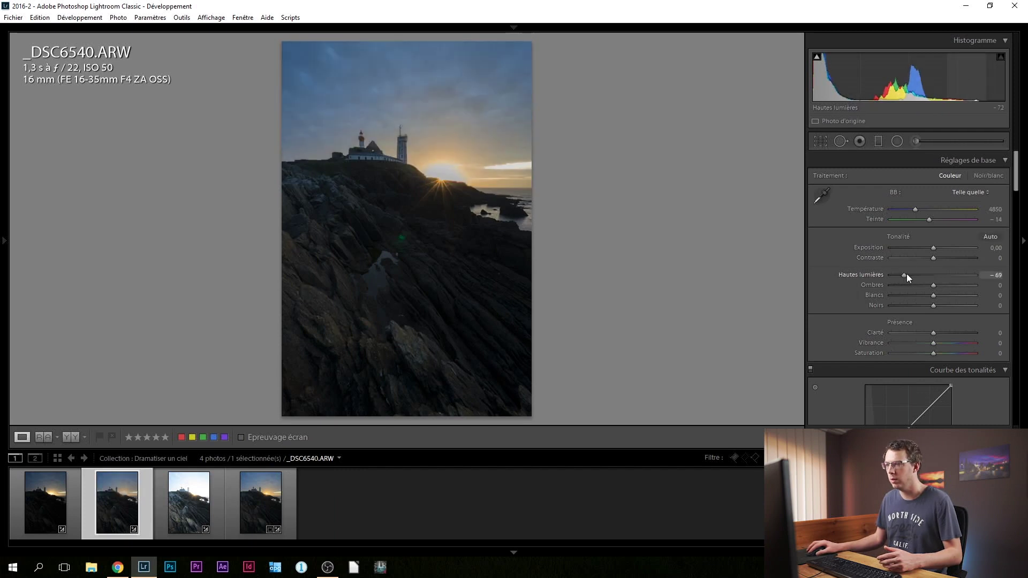
pyautogui.click(245, 505)
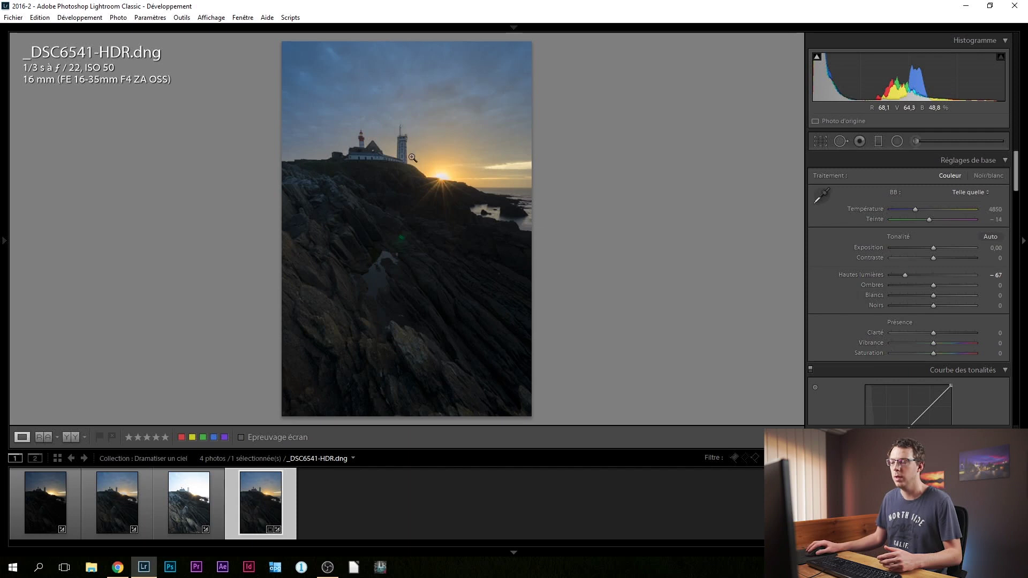
# - Reset the HDR photo's highlights to 0 and brighten it with exposure +1.72 and shadows +30
pyautogui.doubleClick(871, 274)
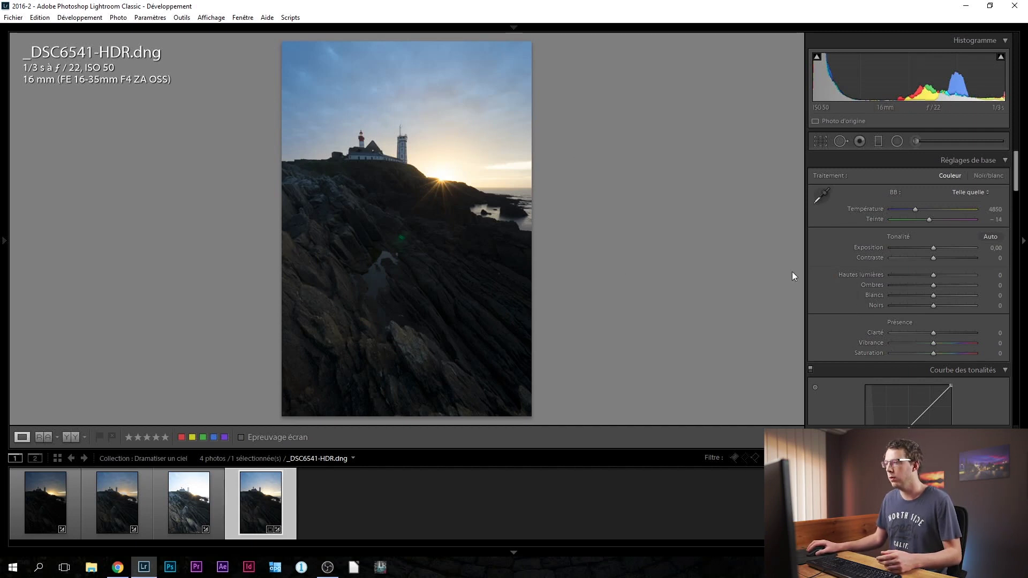
pyautogui.moveTo(933, 248); pyautogui.dragTo(942, 248)
pyautogui.moveTo(939, 285); pyautogui.dragTo(946, 285)
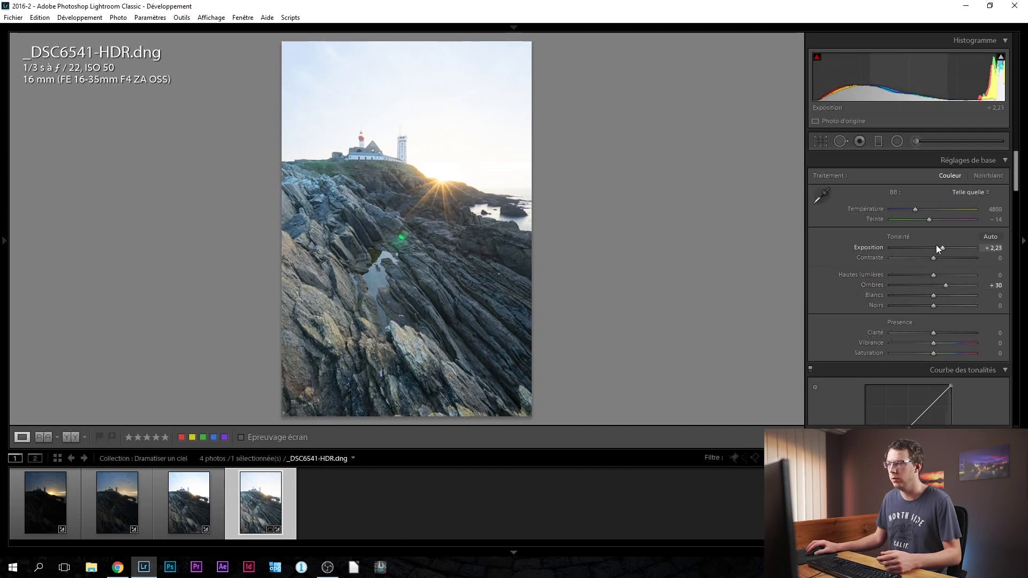
pyautogui.moveTo(944, 248); pyautogui.dragTo(942, 247)
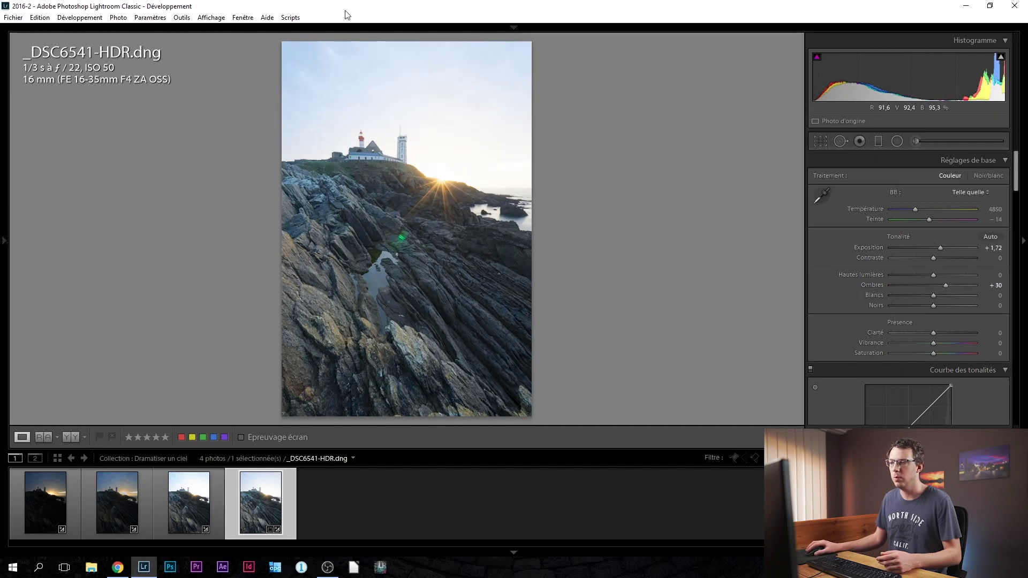
# - Try global highlights of −100 on the HDR photo and reset them to 0
pyautogui.moveTo(935, 274); pyautogui.dragTo(850, 271)
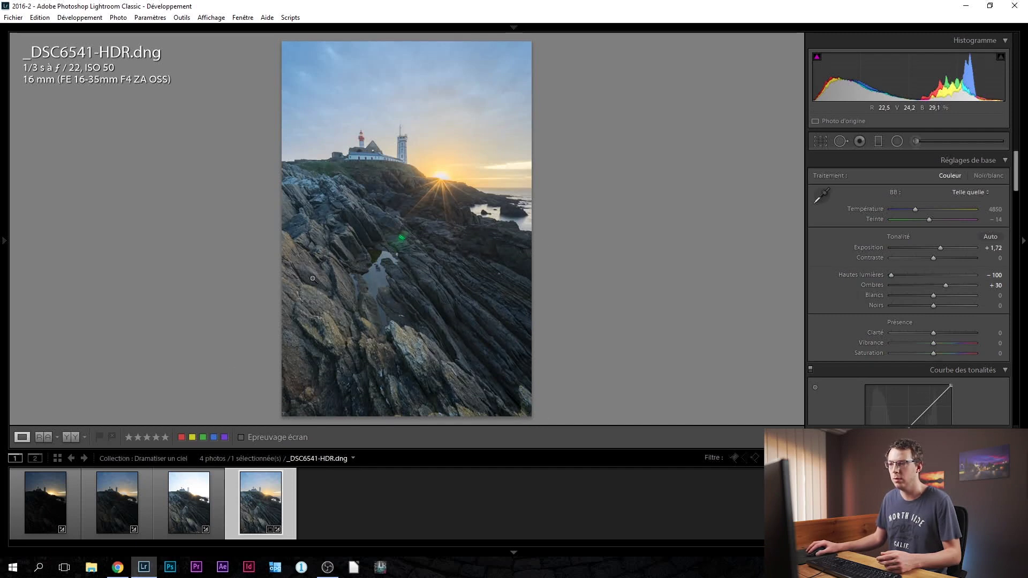
pyautogui.doubleClick(863, 275)
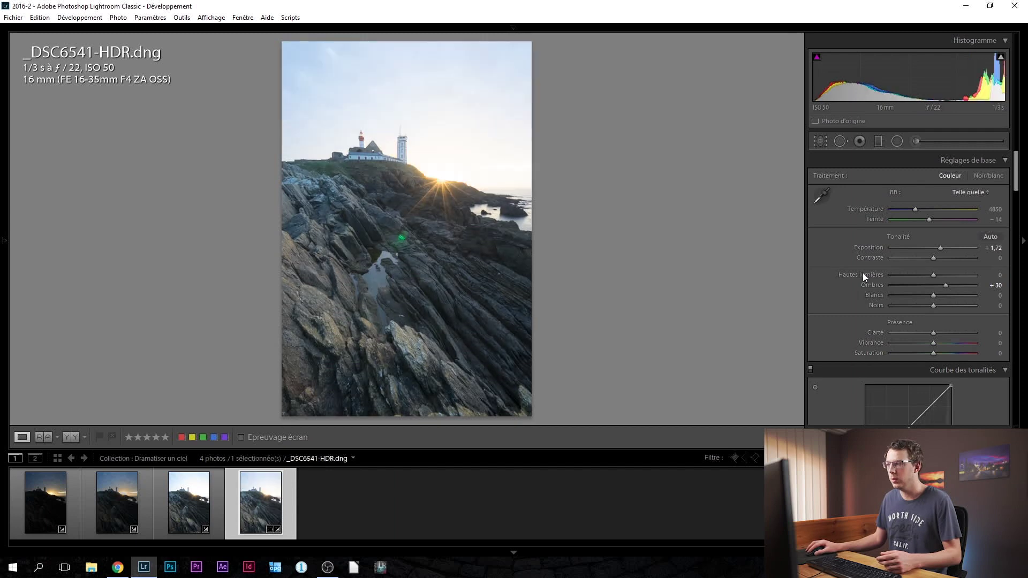
# - Add a slightly tilted graduated filter over the sky with exposure −0.86 and highlights −55
pyautogui.click(877, 140)
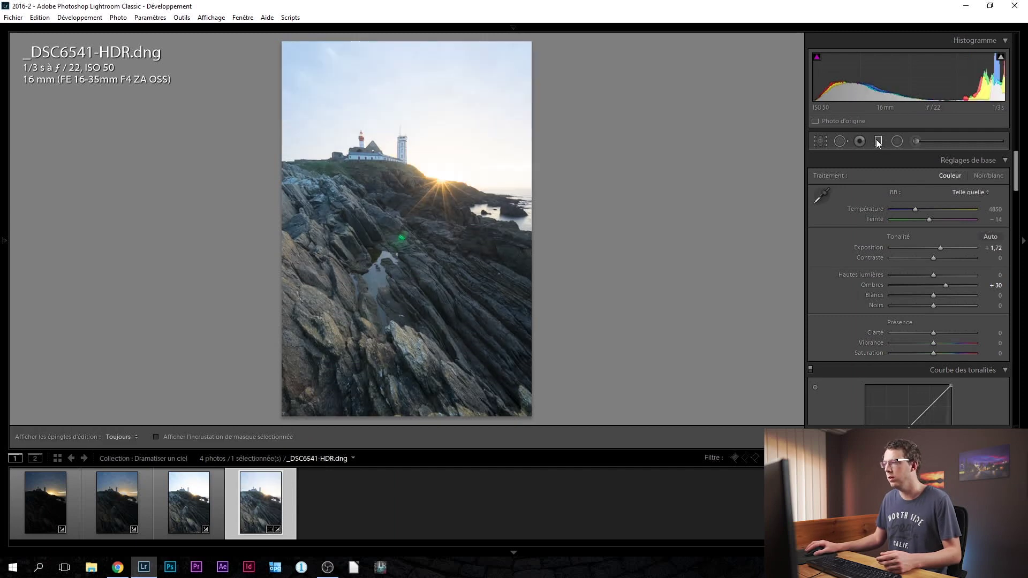
pyautogui.moveTo(432, 108)
pyautogui.mouseDown()
pyautogui.moveTo(422, 212)
pyautogui.moveTo(413, 205)
pyautogui.mouseUp()
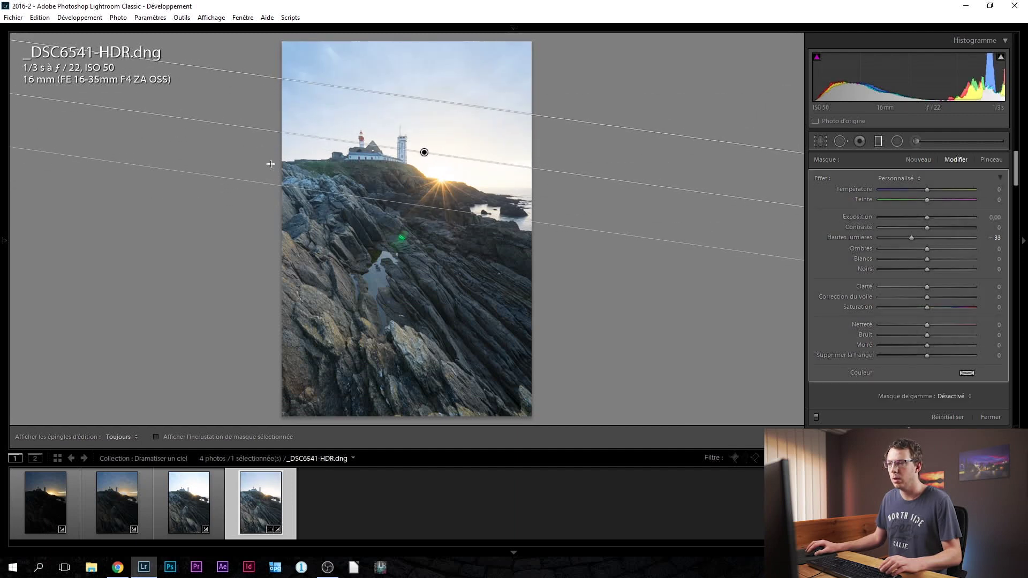
pyautogui.doubleClick(848, 237)
pyautogui.click(915, 216)
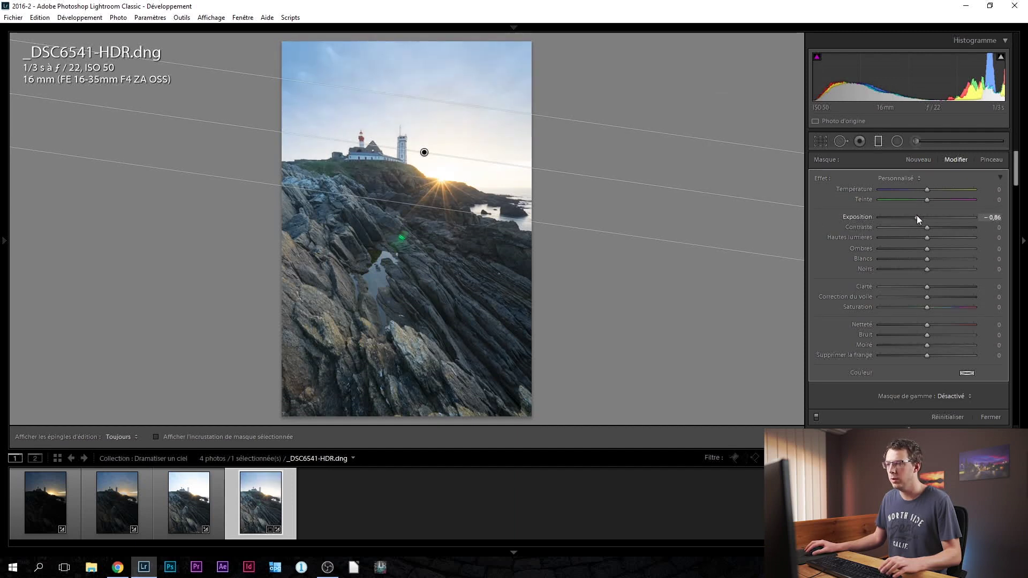
pyautogui.click(894, 238)
pyautogui.moveTo(895, 239); pyautogui.dragTo(902, 237)
# - Move the graduated filter down so its centre lies on the horizon just beside the sun
pyautogui.moveTo(424, 153); pyautogui.dragTo(427, 170)
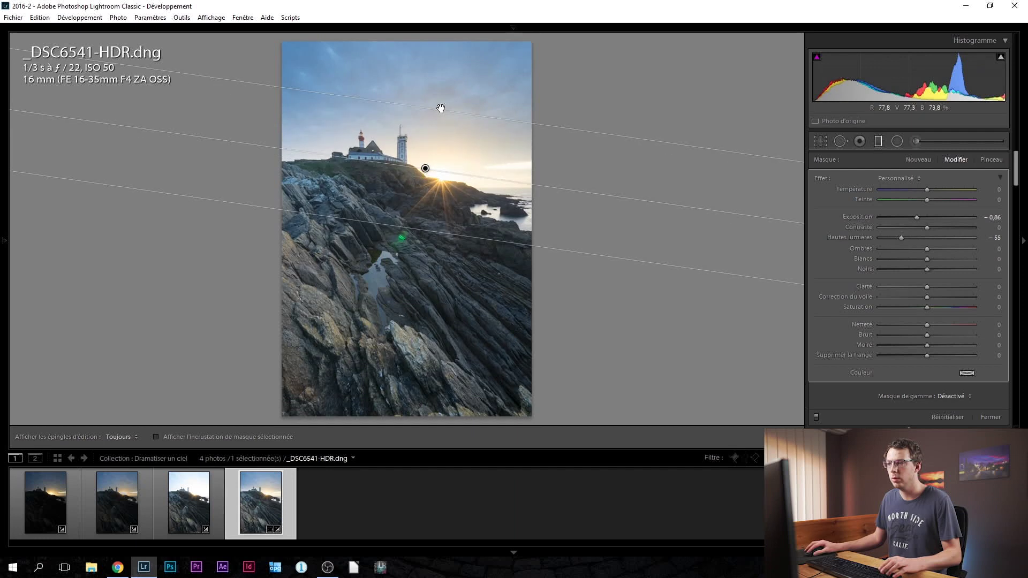
pyautogui.moveTo(428, 161); pyautogui.dragTo(423, 178)
pyautogui.hotkey('ctrl', 'z')
pyautogui.hotkey('ctrl', 'z')
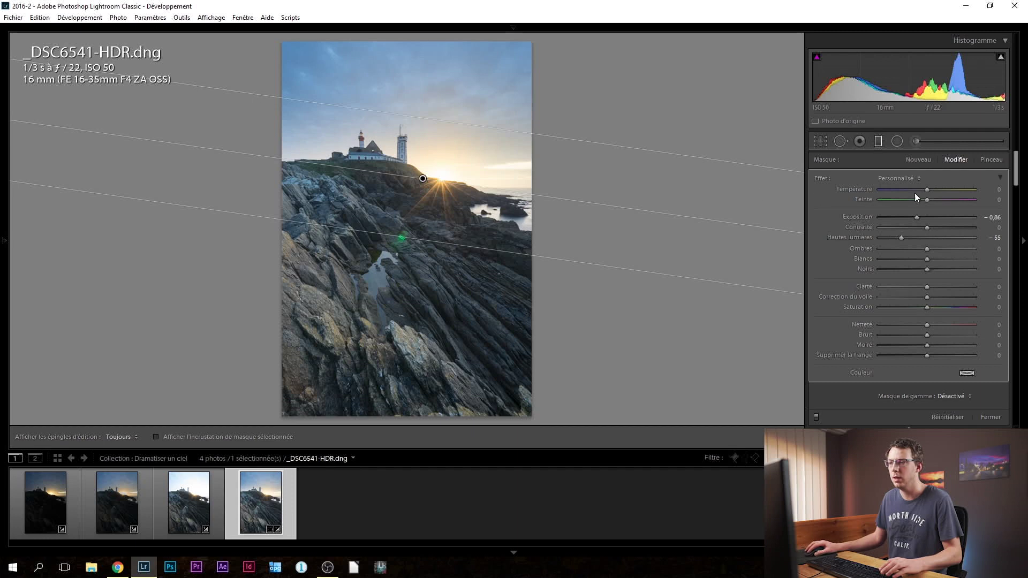
# - Erase the graduated filter's effect from the square tower beside the lighthouse with the filter brush, and hide the edit pins
pyautogui.click(989, 159)
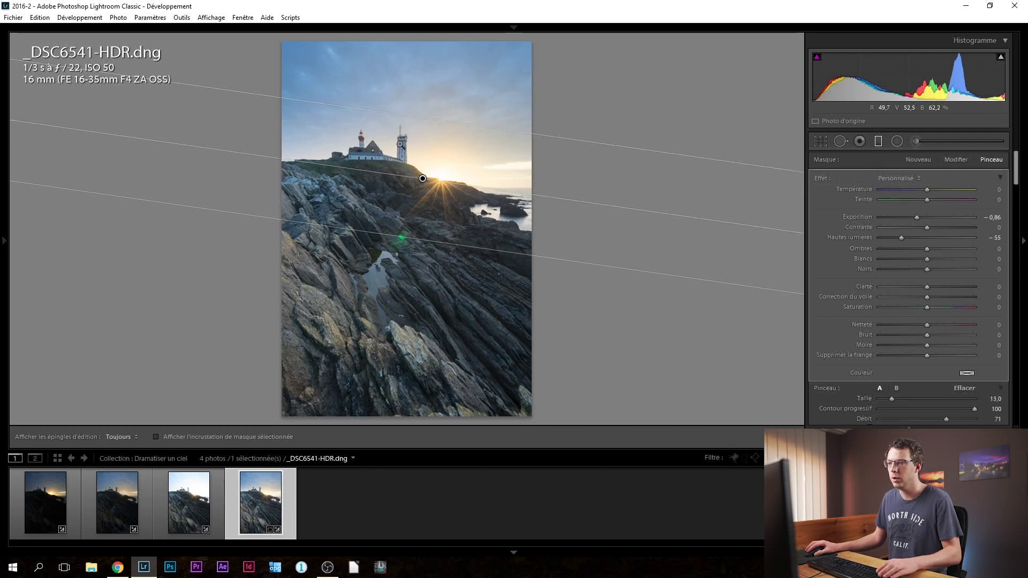
pyautogui.press('space')
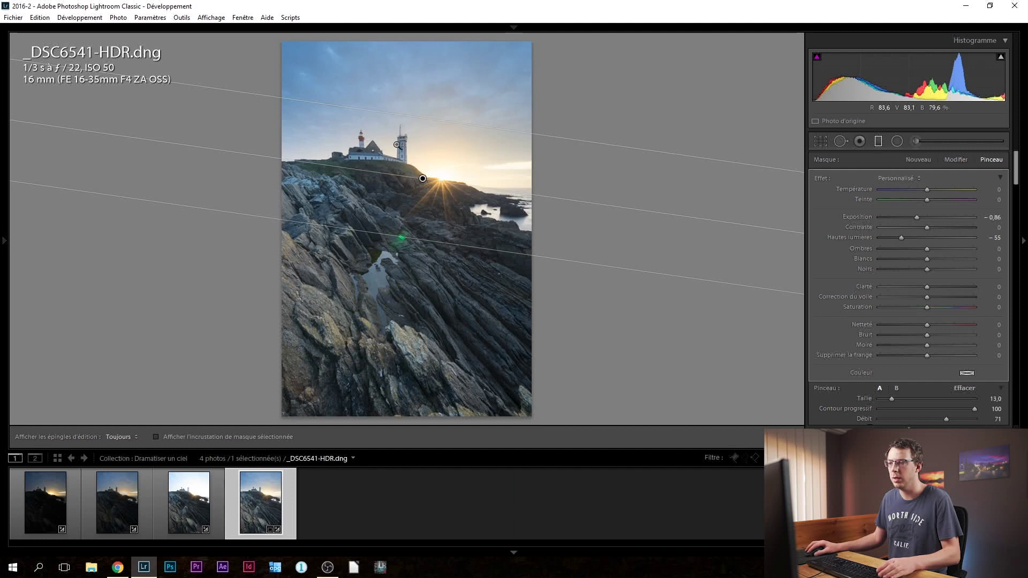
pyautogui.click(401, 149)
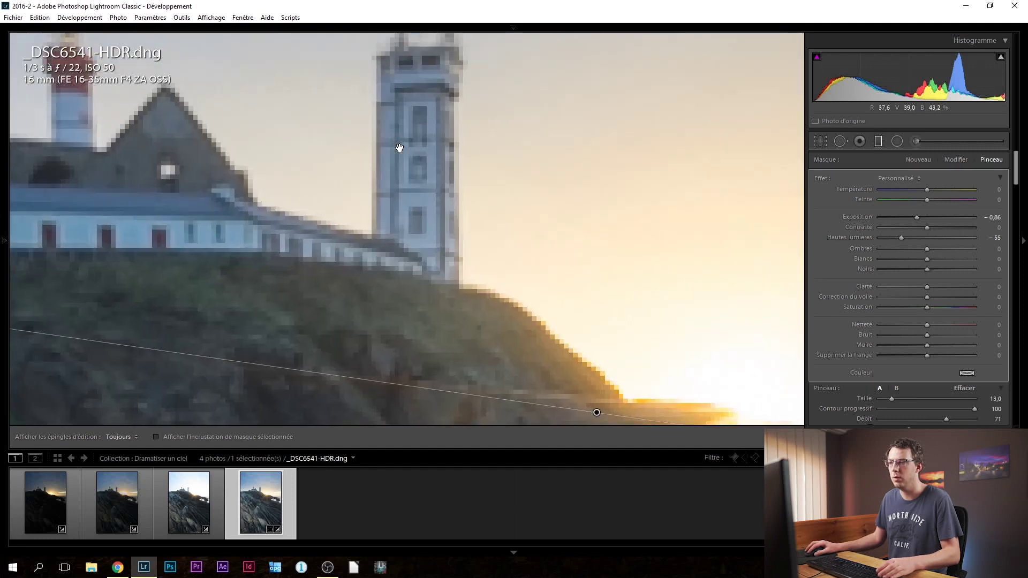
pyautogui.press('alt')
pyautogui.moveTo(406, 114)
pyautogui.mouseDown()
pyautogui.moveTo(412, 203)
pyautogui.moveTo(418, 107)
pyautogui.moveTo(415, 253)
pyautogui.moveTo(415, 139)
pyautogui.moveTo(412, 209)
pyautogui.mouseUp()
pyautogui.press('h')
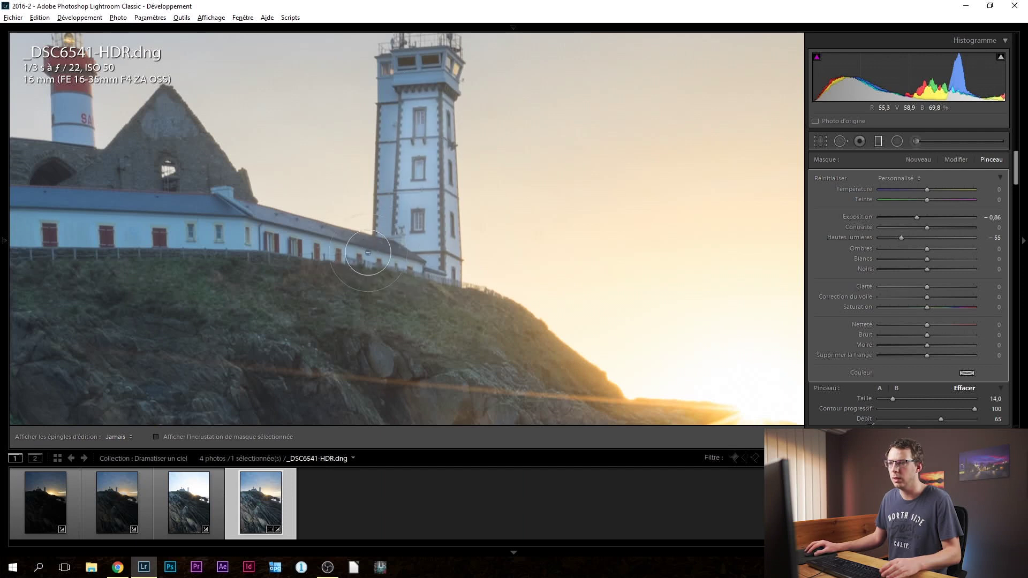
pyautogui.press('h')
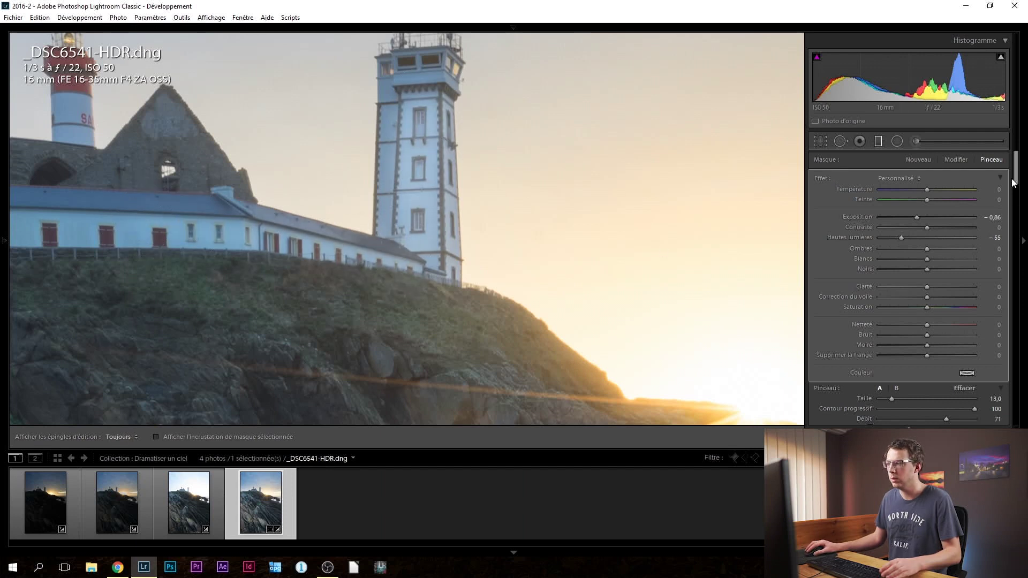
# - Erase the graduated filter's effect from the white building, lighthouse and ruins with the auto-masked eraser brush, reducing its size to 12 and 10
pyautogui.scroll(-2, 959, 270)
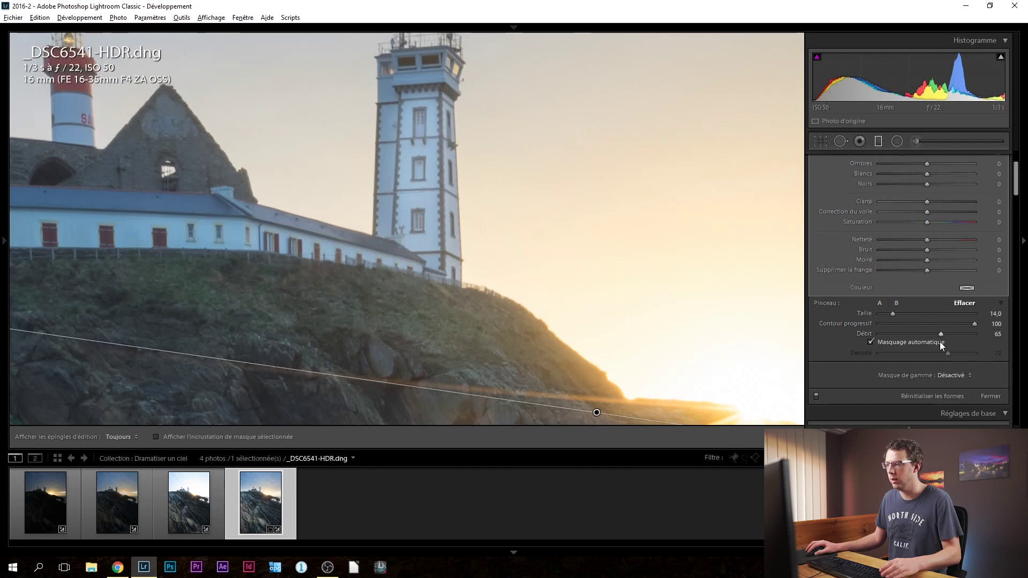
pyautogui.press('alt')
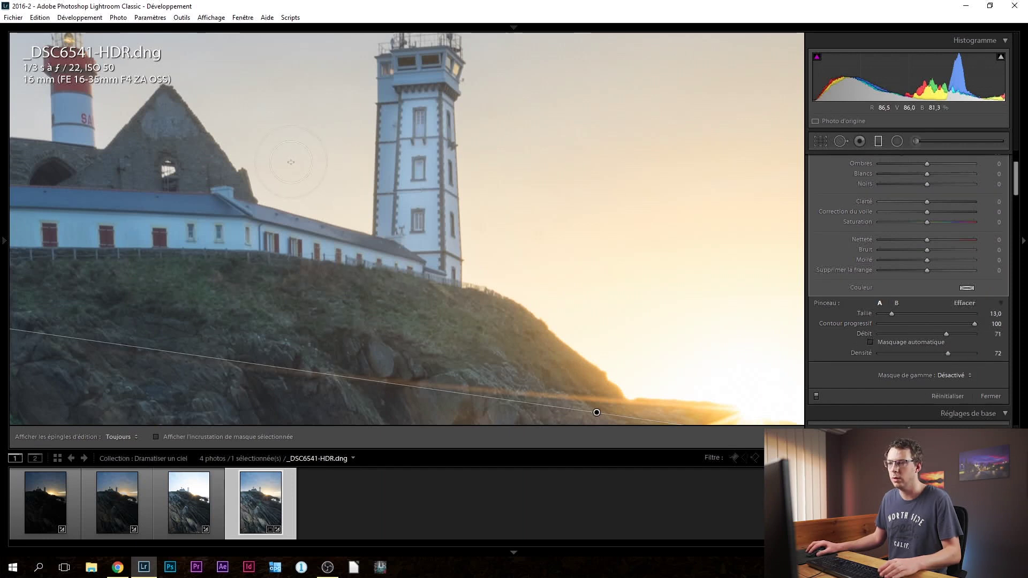
pyautogui.moveTo(217, 160); pyautogui.dragTo(461, 299)
pyautogui.press('h')
pyautogui.press('alt')
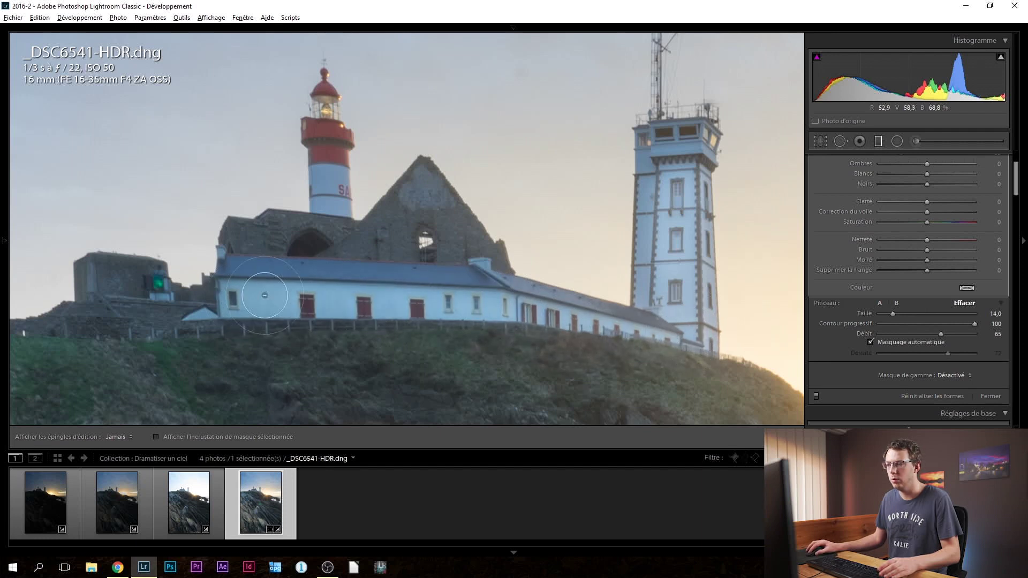
pyautogui.press('[')
pyautogui.press('h')
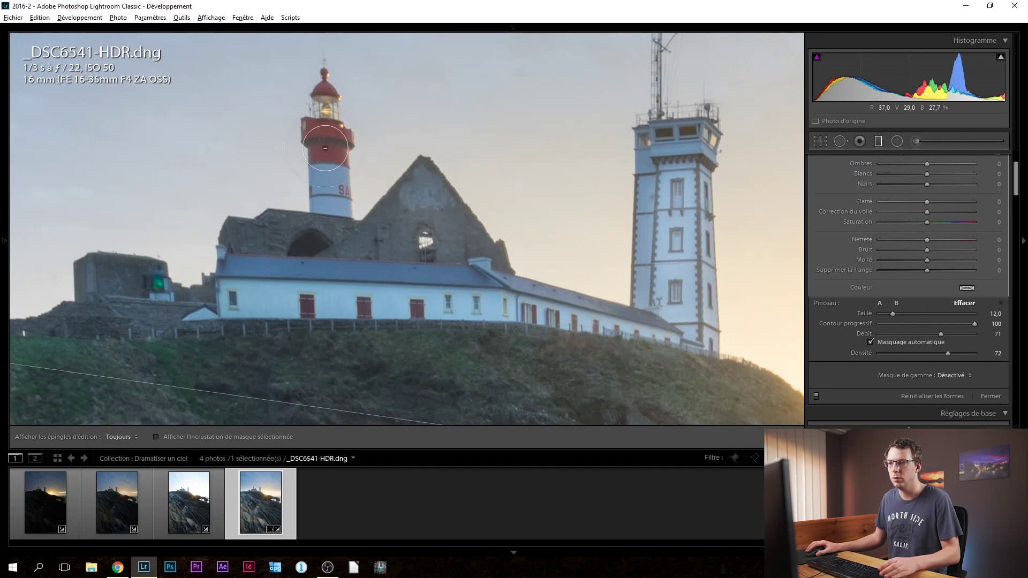
pyautogui.press('[')
pyautogui.press('h')
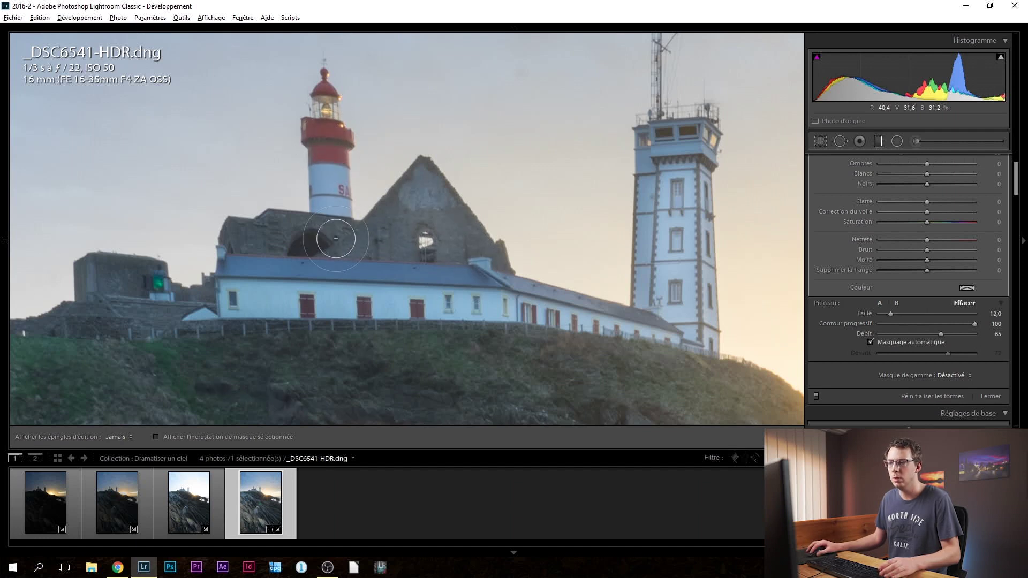
pyautogui.press('h')
pyautogui.press('[')
pyautogui.press('h')
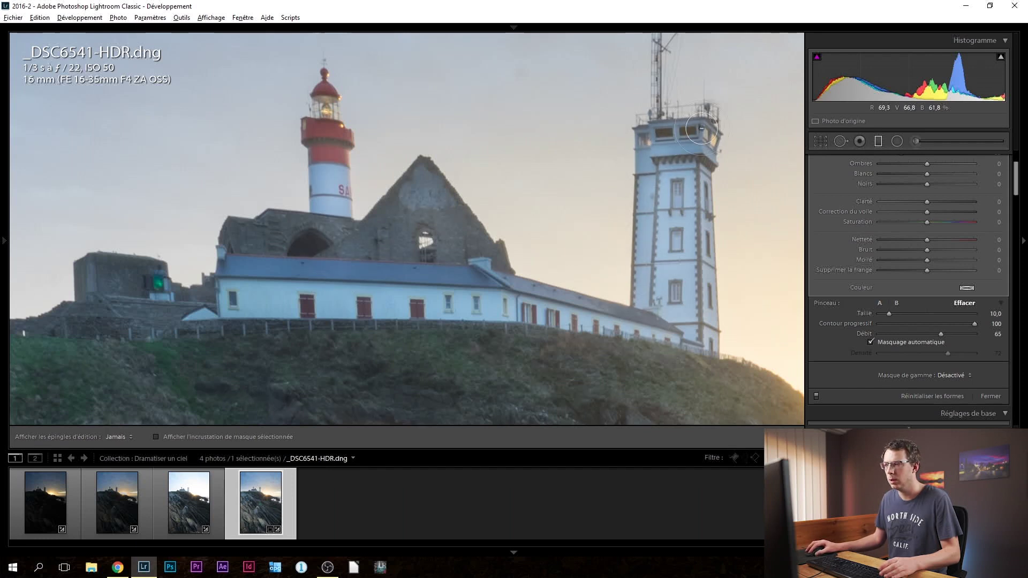
# - Erase the graduated filter's effect from the square tower with the size 10 auto-masked brush and close the filter
pyautogui.moveTo(686, 186)
pyautogui.mouseDown()
pyautogui.moveTo(671, 149)
pyautogui.moveTo(669, 212)
pyautogui.mouseUp()
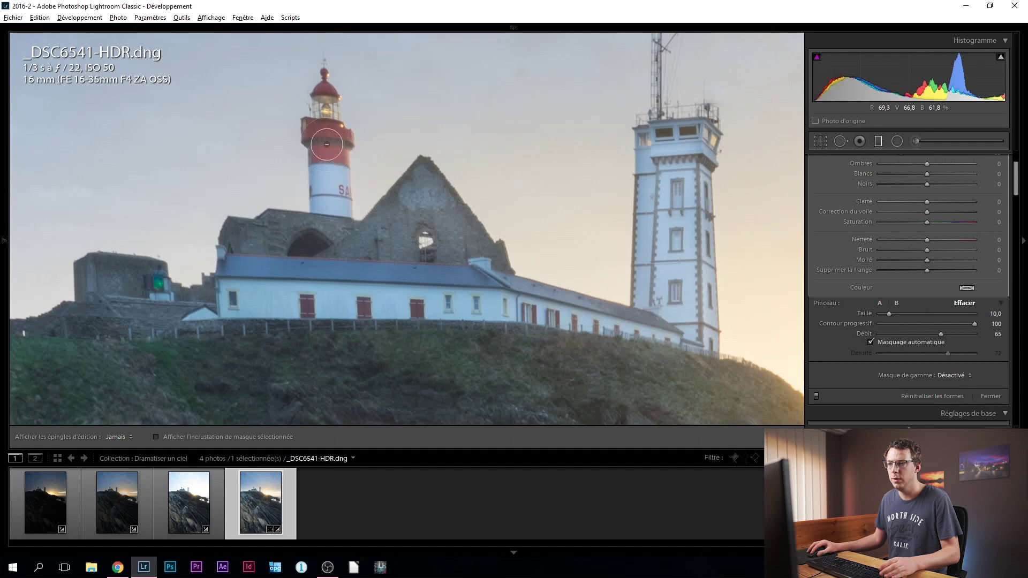
pyautogui.press('h')
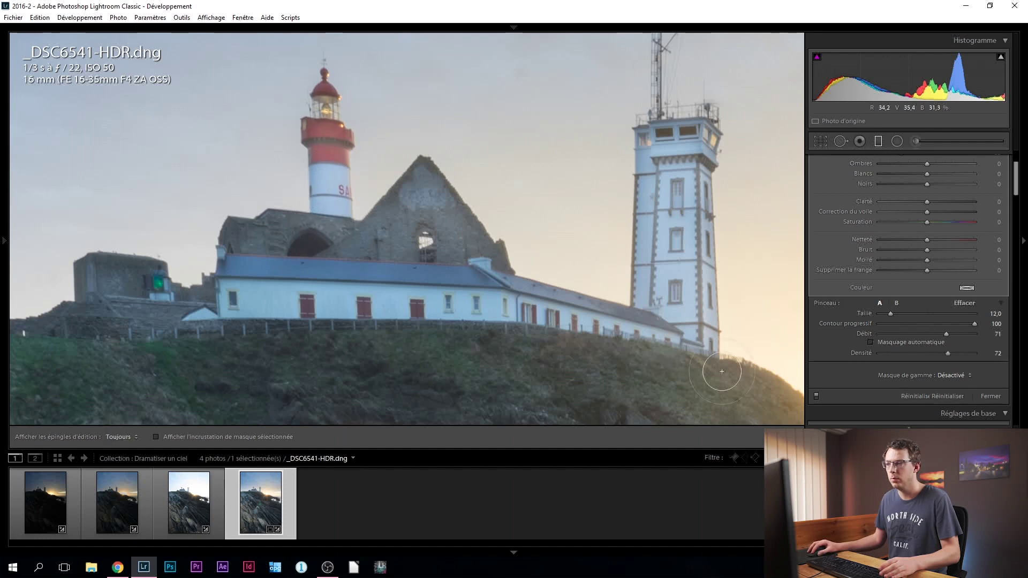
pyautogui.press('k')
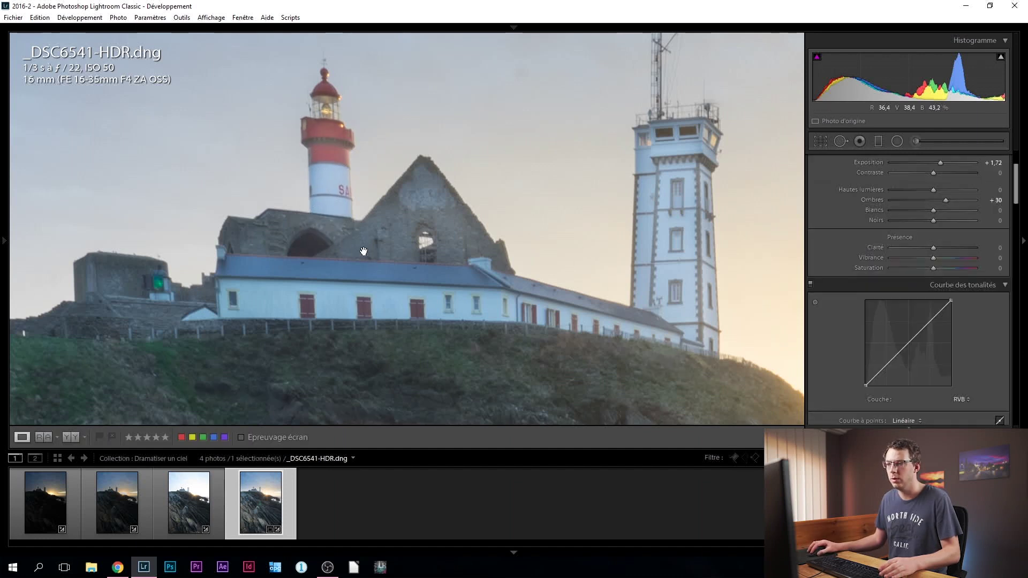
# - Compare the whole photo with and without the graduated filter's effect
pyautogui.click(365, 248)
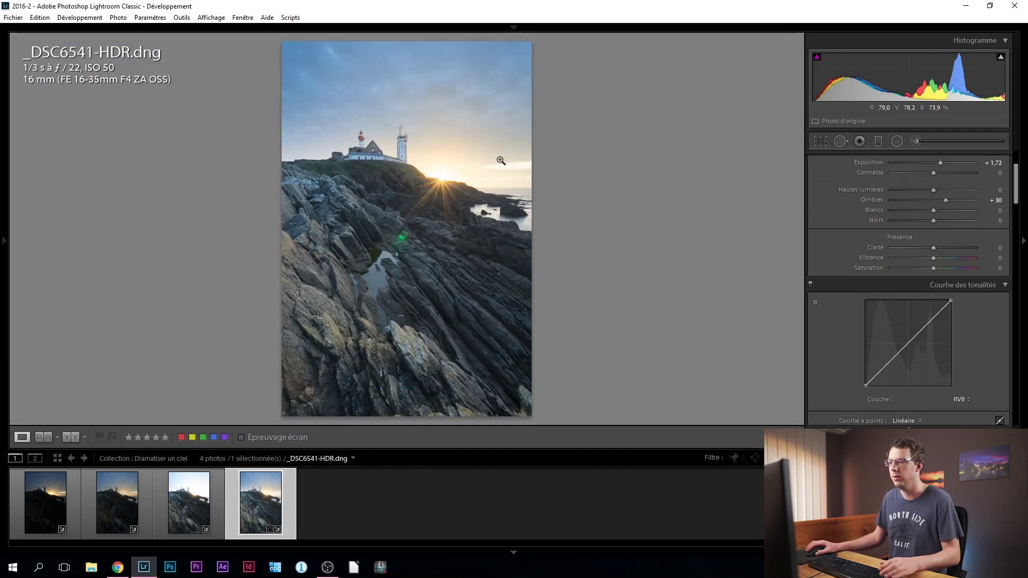
pyautogui.moveTo(1016, 185); pyautogui.dragTo(1017, 164)
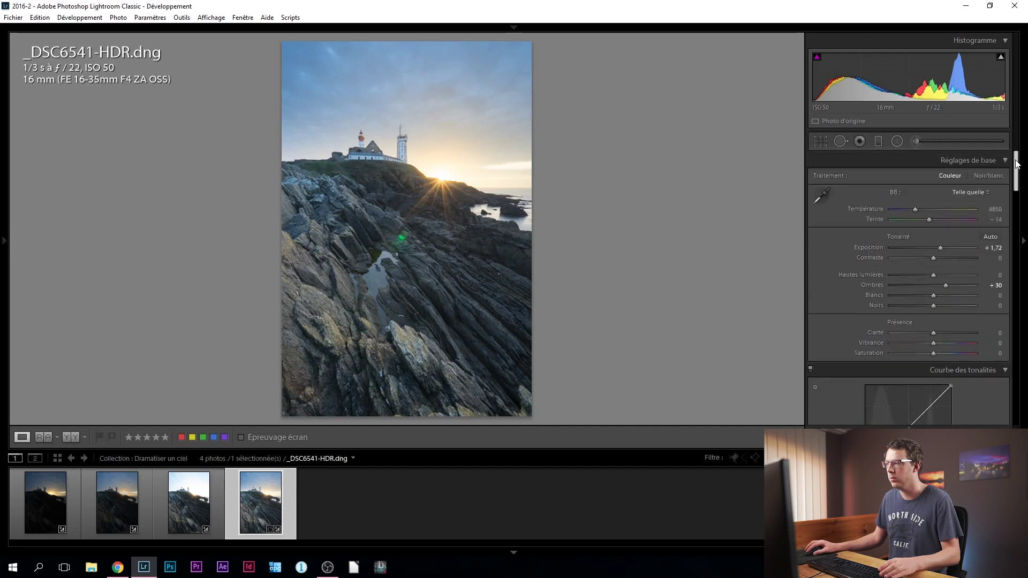
pyautogui.click(878, 141)
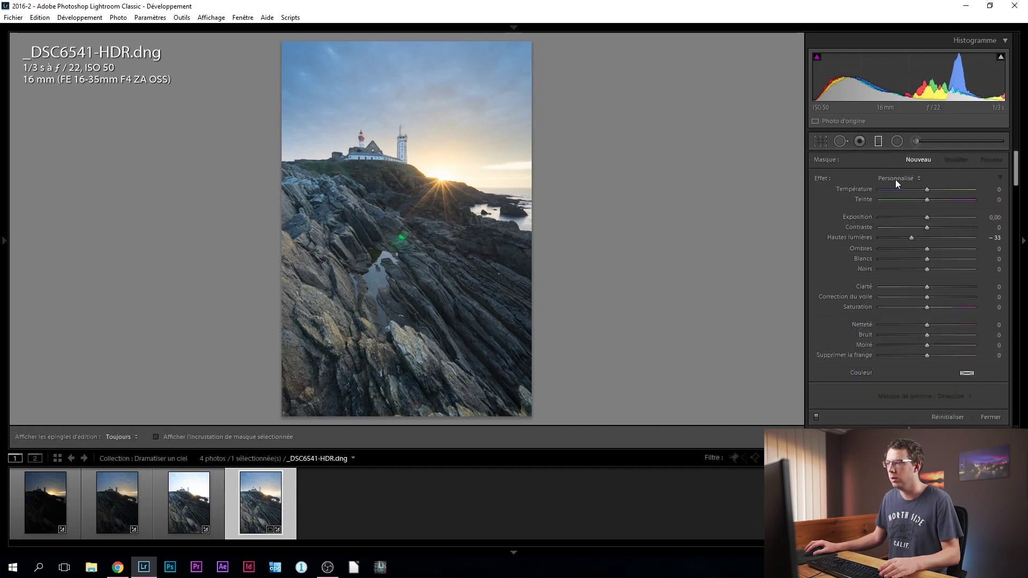
pyautogui.scroll(-1, 959, 229)
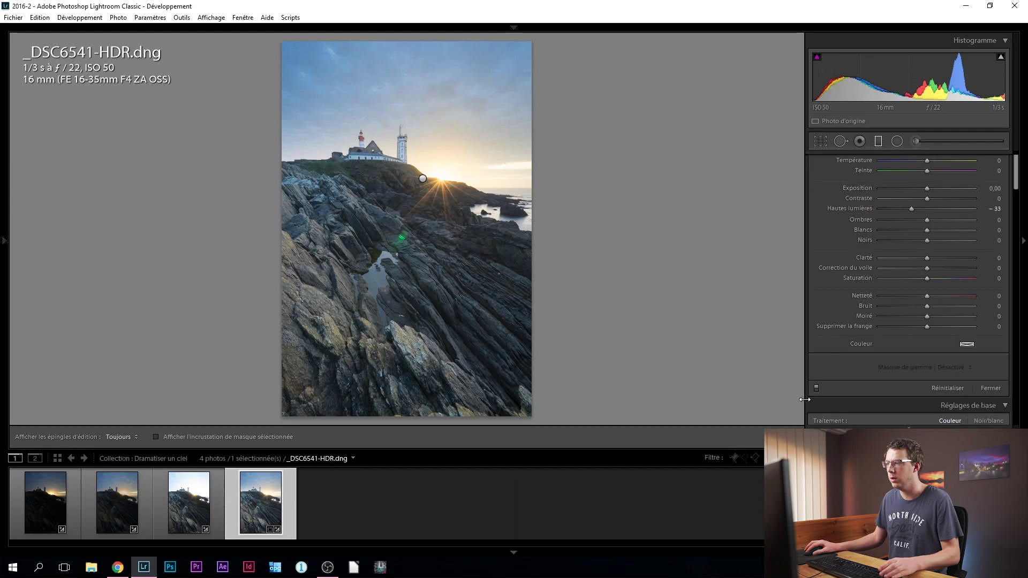
pyautogui.click(816, 388)
pyautogui.click(817, 387)
pyautogui.click(816, 388)
pyautogui.click(817, 388)
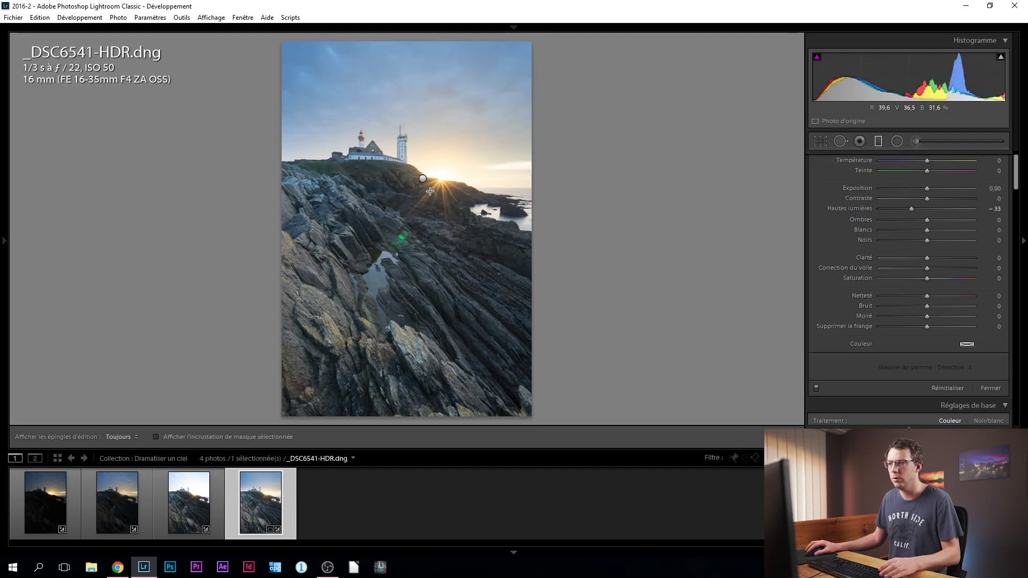
pyautogui.click(817, 389)
pyautogui.press('m')
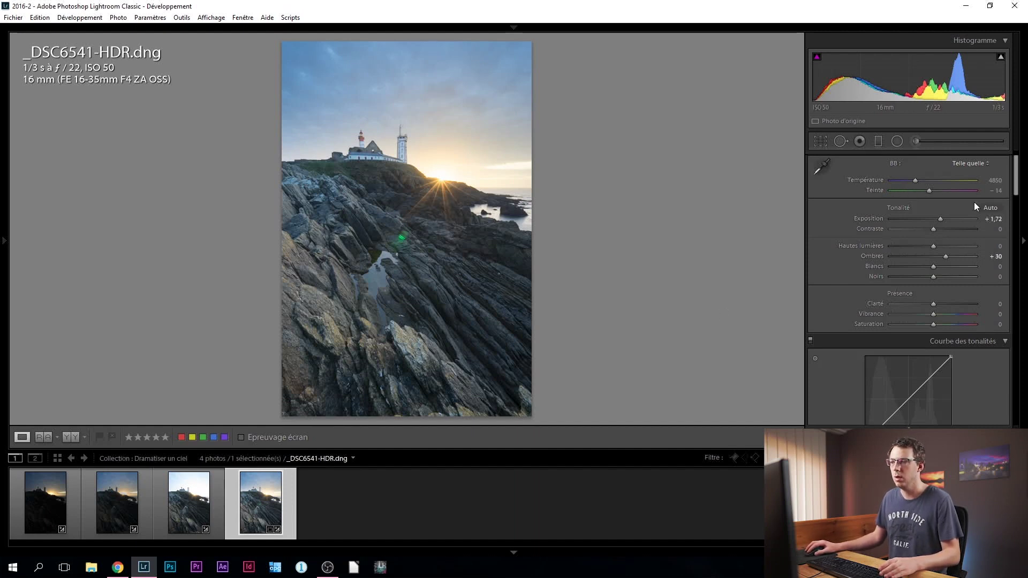
# - Warm the photo's white balance to temperature 6140 with tint +5
pyautogui.click(923, 181)
pyautogui.moveTo(924, 180); pyautogui.dragTo(931, 179)
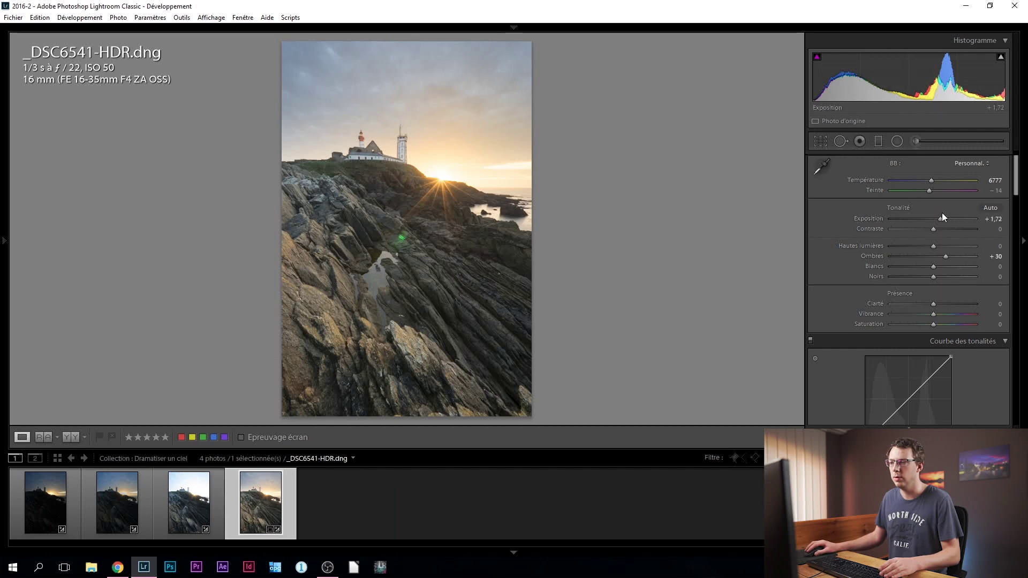
pyautogui.moveTo(930, 182)
pyautogui.mouseDown()
pyautogui.moveTo(930, 191)
pyautogui.moveTo(946, 190)
pyautogui.moveTo(934, 191)
pyautogui.mouseUp()
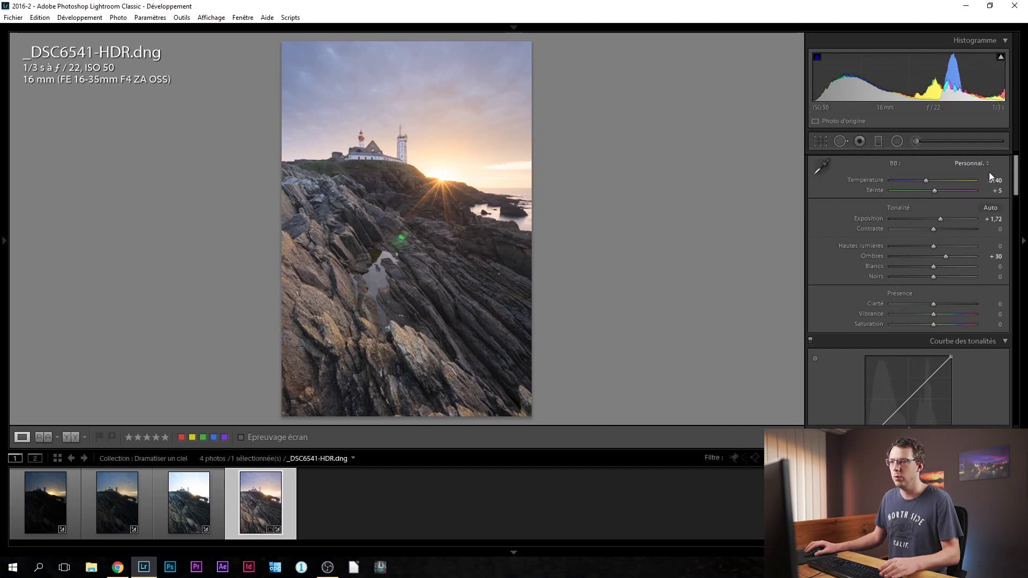
# - Add a second, horizontal graduated filter over the sky with its effects reset, temperature −13 and exposure −0.14
pyautogui.scroll(2, 1016, 177)
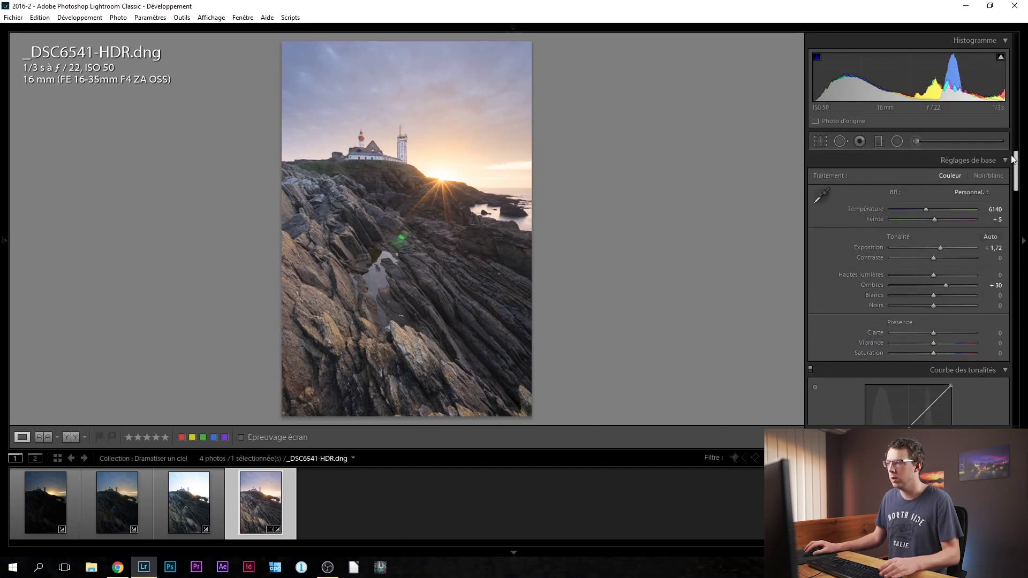
pyautogui.click(879, 142)
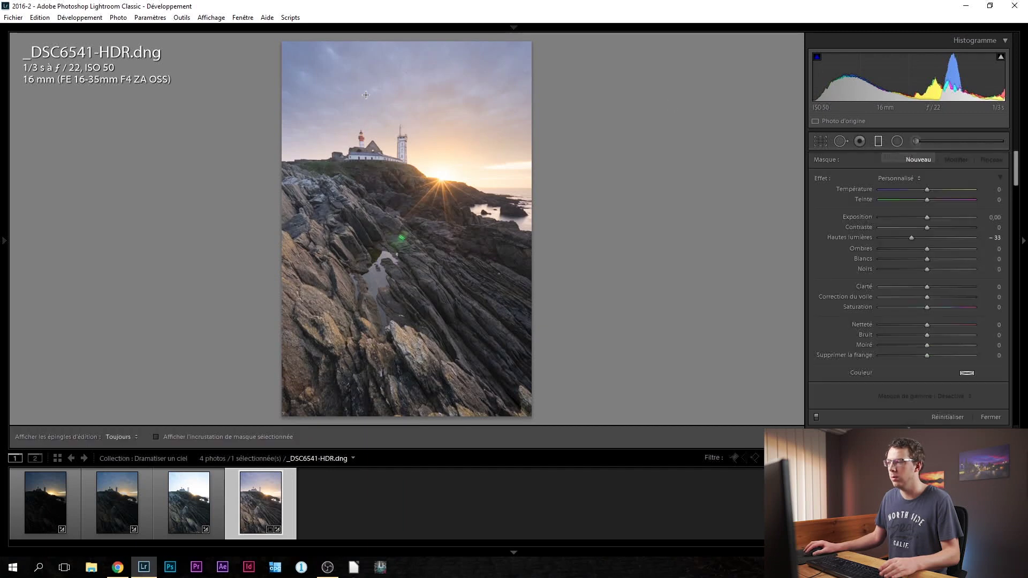
pyautogui.moveTo(425, 61); pyautogui.dragTo(437, 188)
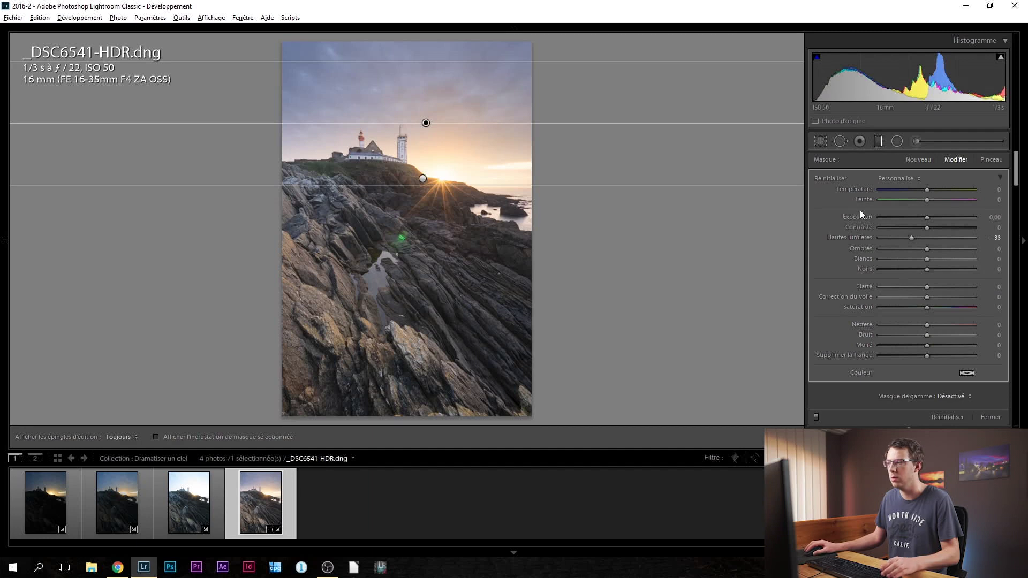
pyautogui.keyDown('alt'); pyautogui.click(830, 179); pyautogui.keyUp('alt')
pyautogui.moveTo(927, 189); pyautogui.dragTo(926, 214)
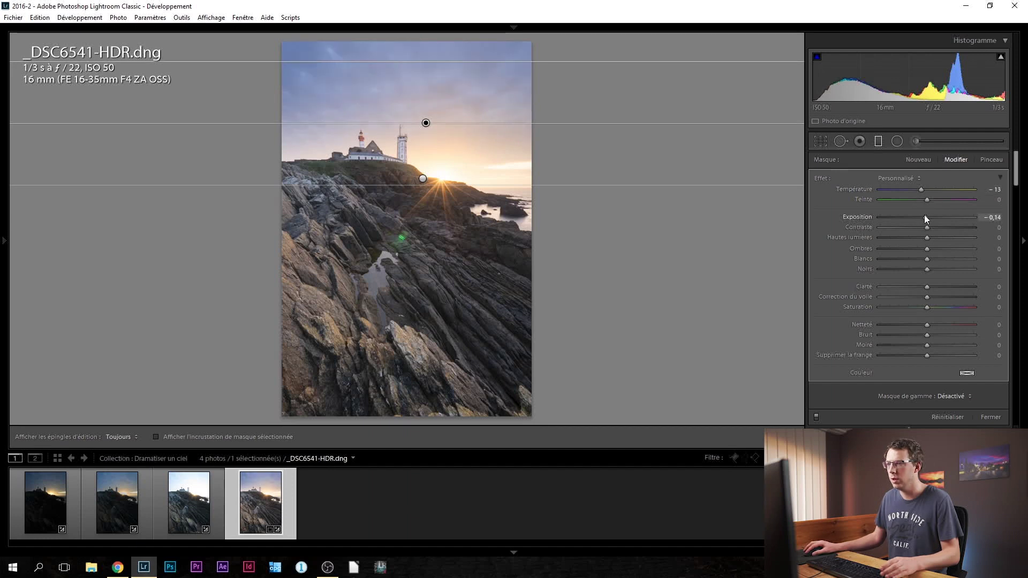
# - Move the second graduated filter up, narrow its transition to end above the horizon, and compare the photo before and after editing
pyautogui.moveTo(426, 124); pyautogui.dragTo(426, 104)
pyautogui.moveTo(437, 156); pyautogui.dragTo(428, 100)
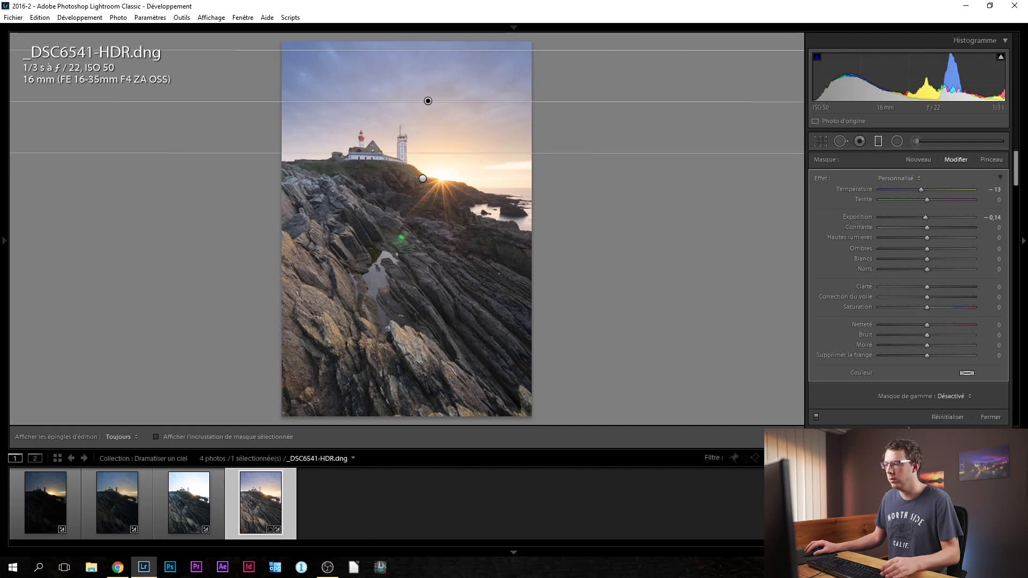
pyautogui.press('m')
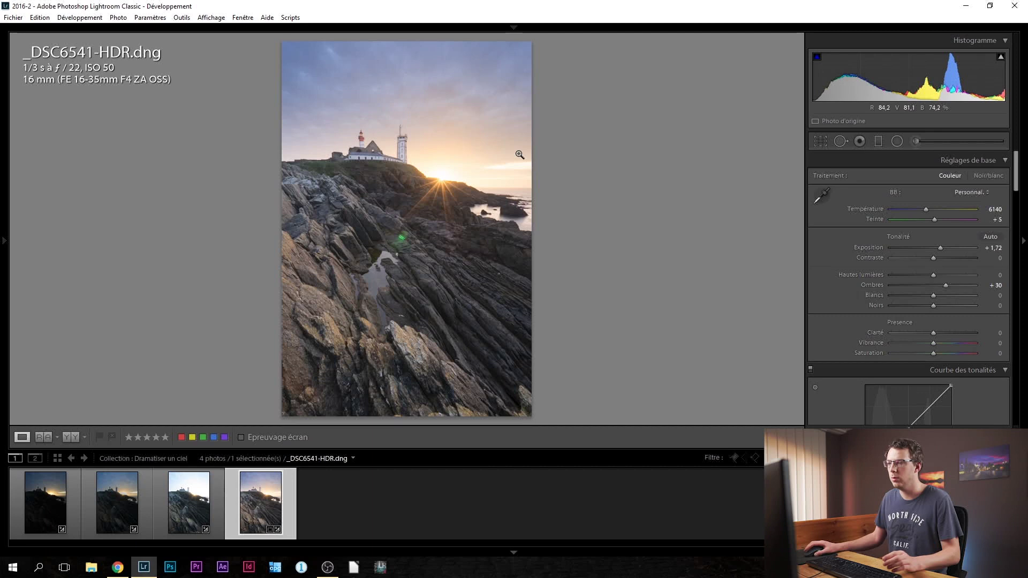
pyautogui.press('\\')
pyautogui.press('\\')
pyautogui.press('\\')
pyautogui.press('\\')
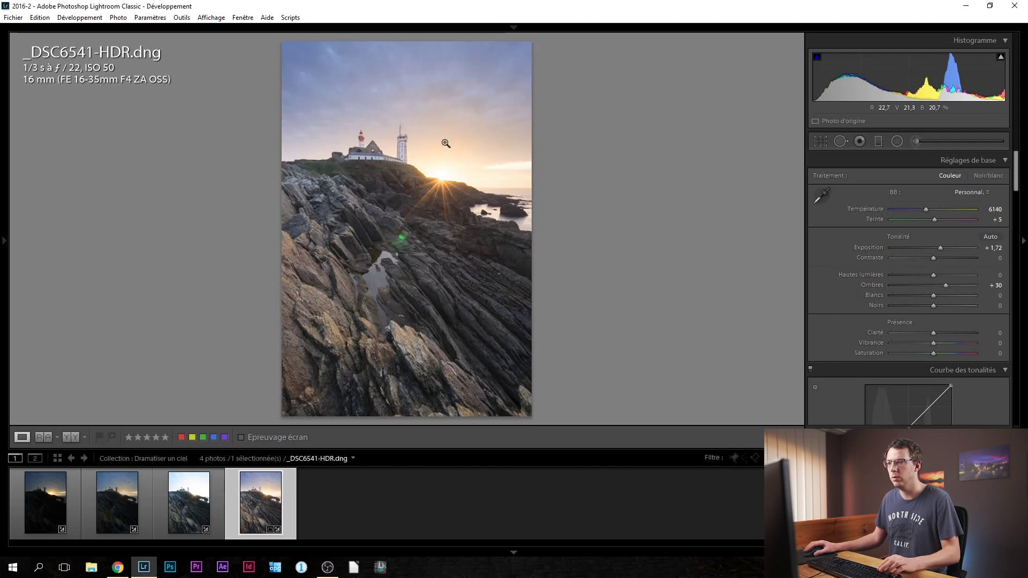
# - Set the photo's blacks to −30 and whites to +27, toggling the shadow clipping indicator
pyautogui.moveTo(933, 305); pyautogui.dragTo(920, 306)
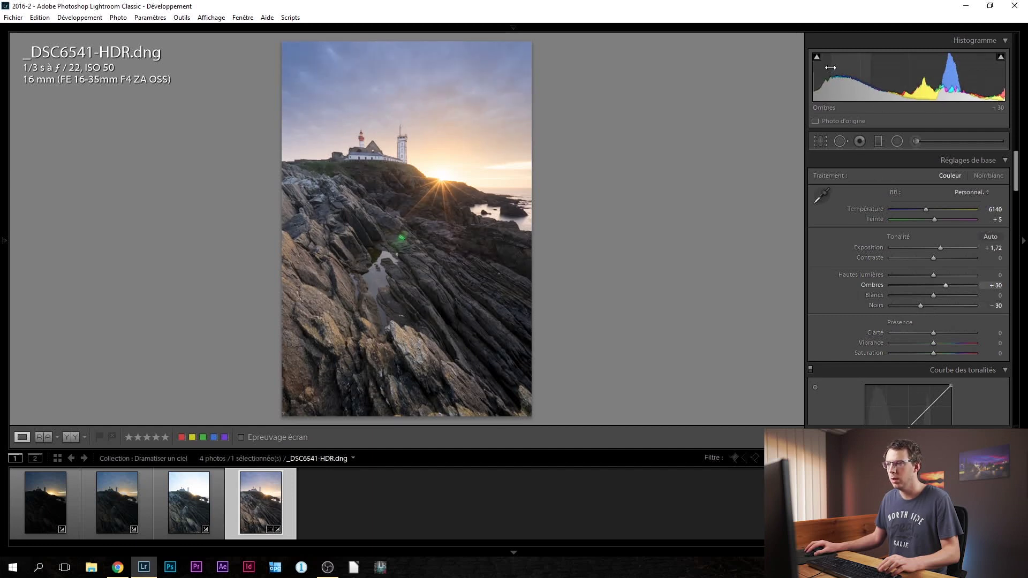
pyautogui.click(817, 56)
pyautogui.moveTo(933, 296)
pyautogui.mouseDown()
pyautogui.moveTo(948, 297)
pyautogui.moveTo(939, 298)
pyautogui.mouseUp()
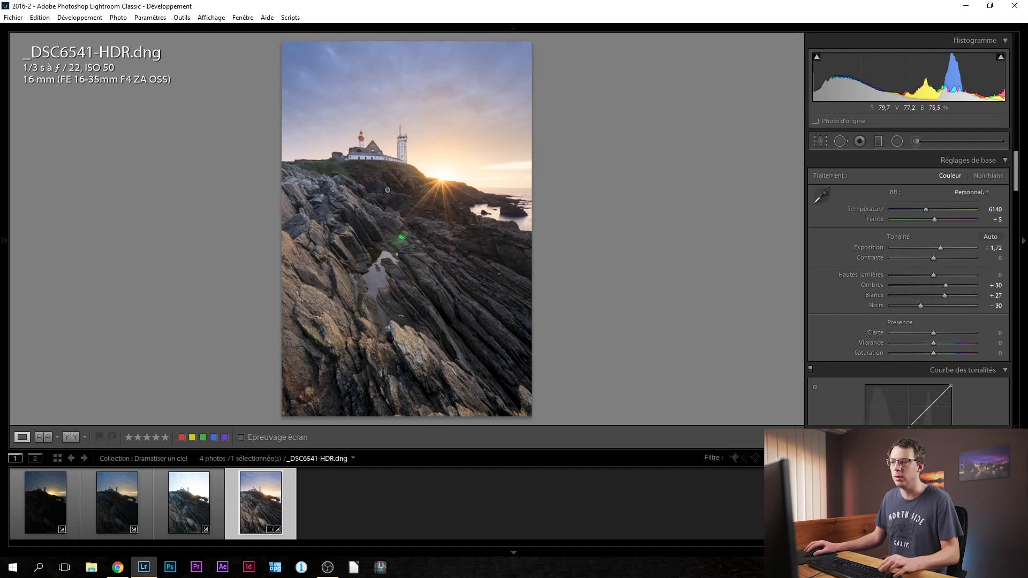
# - Draw a wide elliptical radial filter and centre it on the sun
pyautogui.click(897, 142)
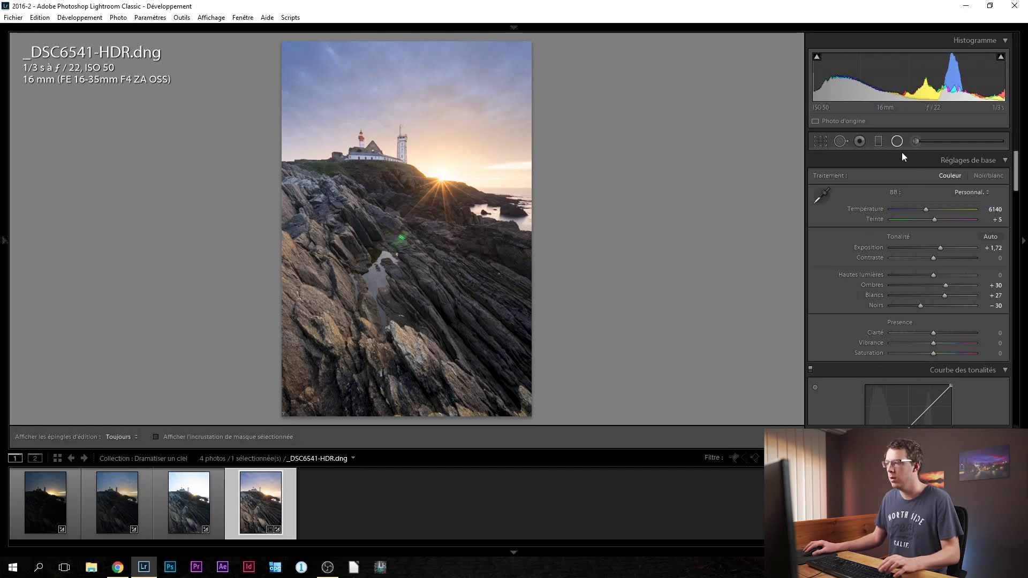
pyautogui.moveTo(444, 171); pyautogui.dragTo(305, 246)
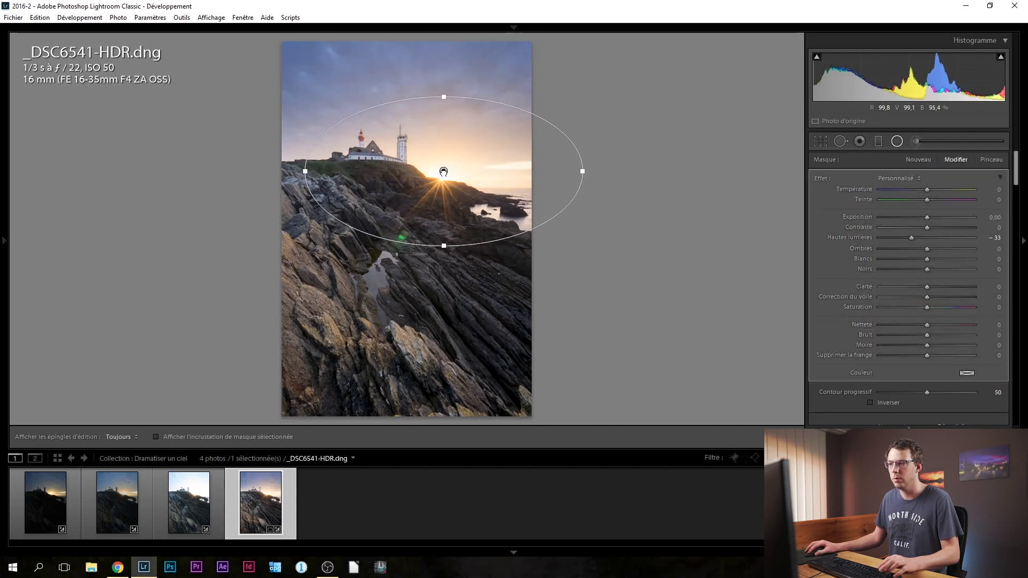
pyautogui.moveTo(442, 178); pyautogui.dragTo(442, 185)
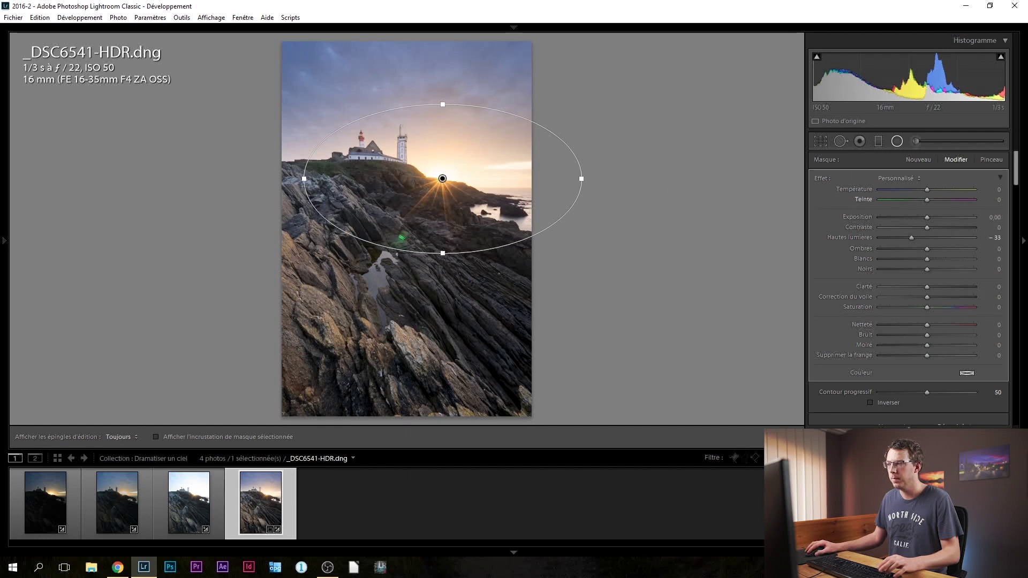
# - Invert the radial filter so it acts inside the ellipse and set its feather to 100
pyautogui.moveTo(1017, 175); pyautogui.dragTo(1017, 186)
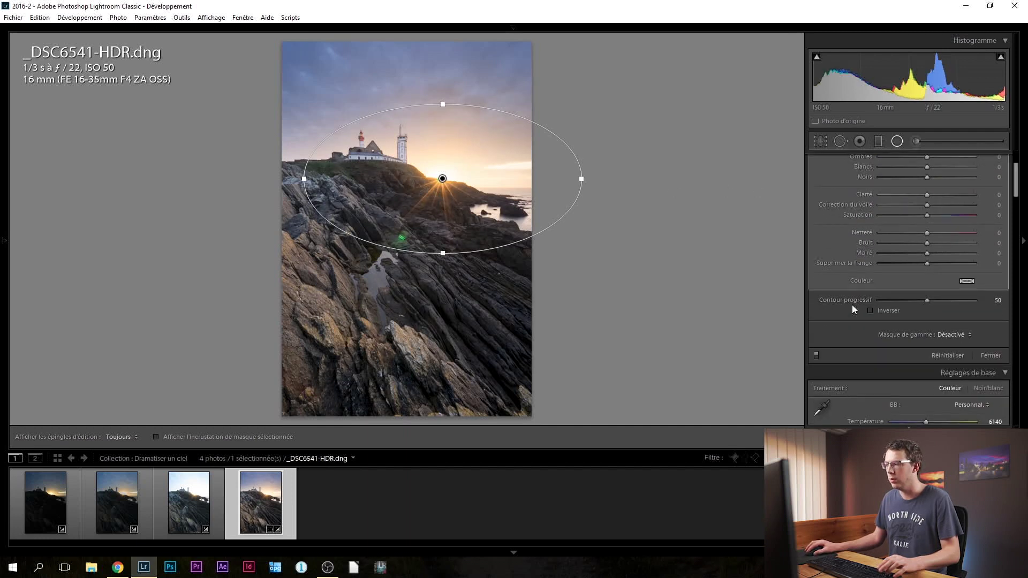
pyautogui.click(881, 308)
pyautogui.moveTo(928, 300); pyautogui.dragTo(985, 300)
pyautogui.moveTo(1017, 204); pyautogui.dragTo(1016, 195)
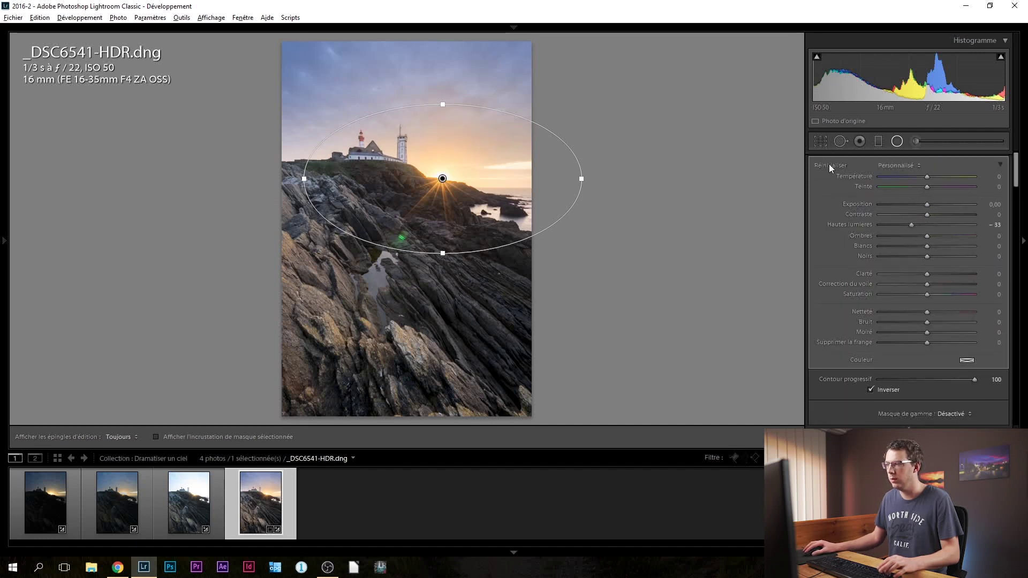
# - Reset the radial filter's effects and set its temperature to 32, exposure to 0.23 and clarity to −15
pyautogui.keyDown('alt'); pyautogui.click(829, 163); pyautogui.keyUp('alt')
pyautogui.moveTo(936, 173); pyautogui.dragTo(942, 178)
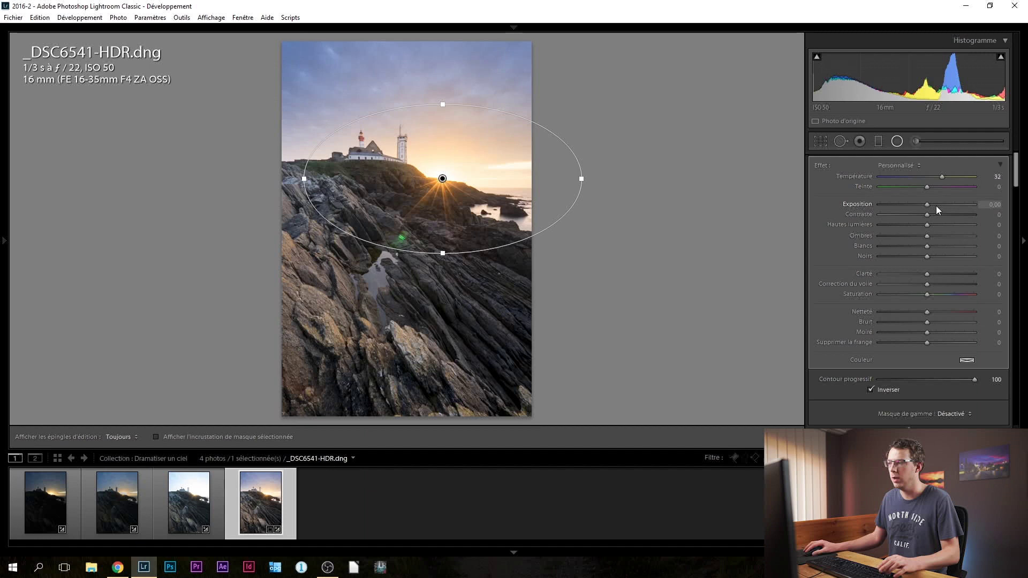
pyautogui.moveTo(927, 204); pyautogui.dragTo(930, 204)
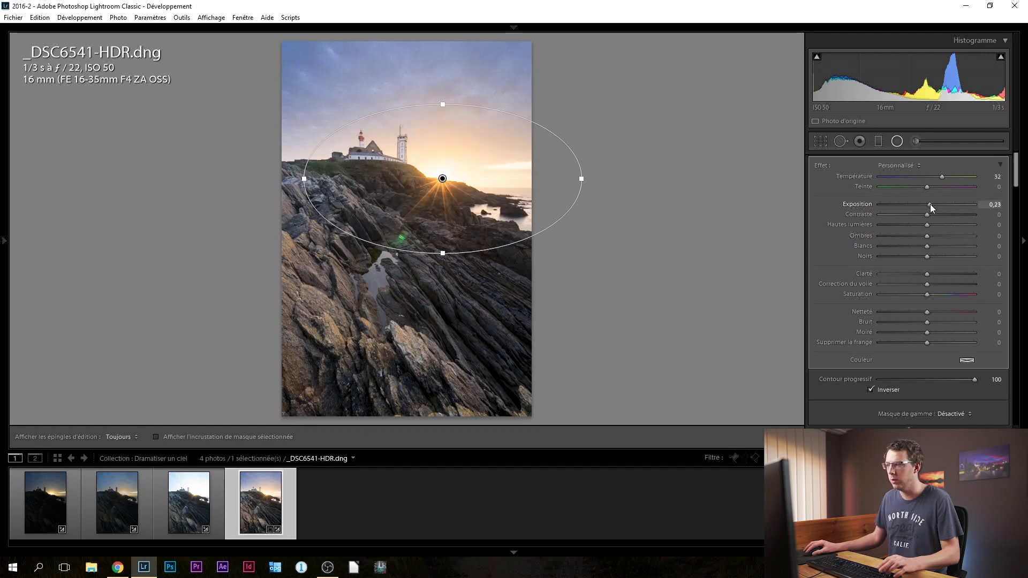
pyautogui.click(915, 273)
pyautogui.moveTo(915, 273); pyautogui.dragTo(921, 272)
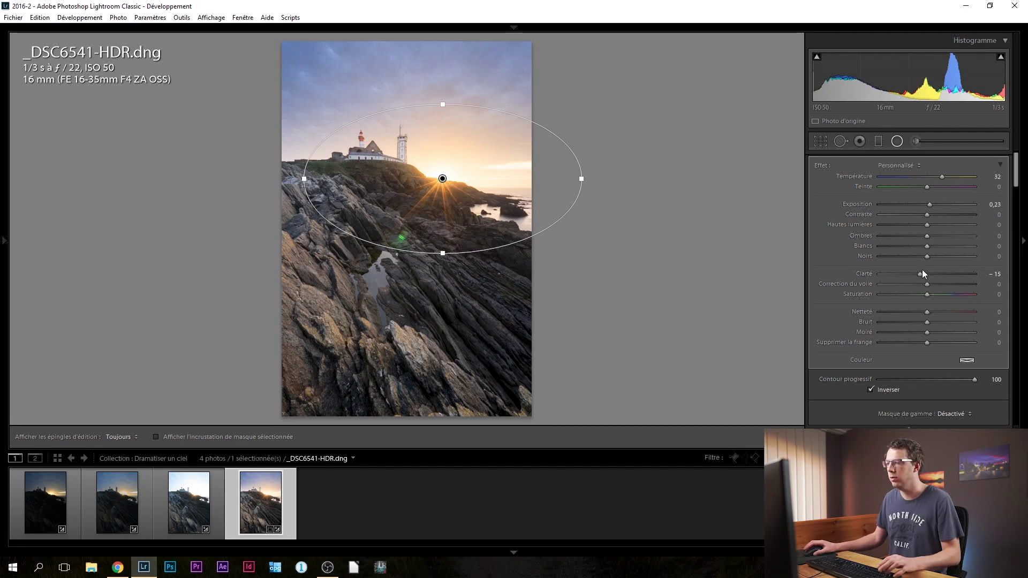
pyautogui.scroll(1, 1017, 166)
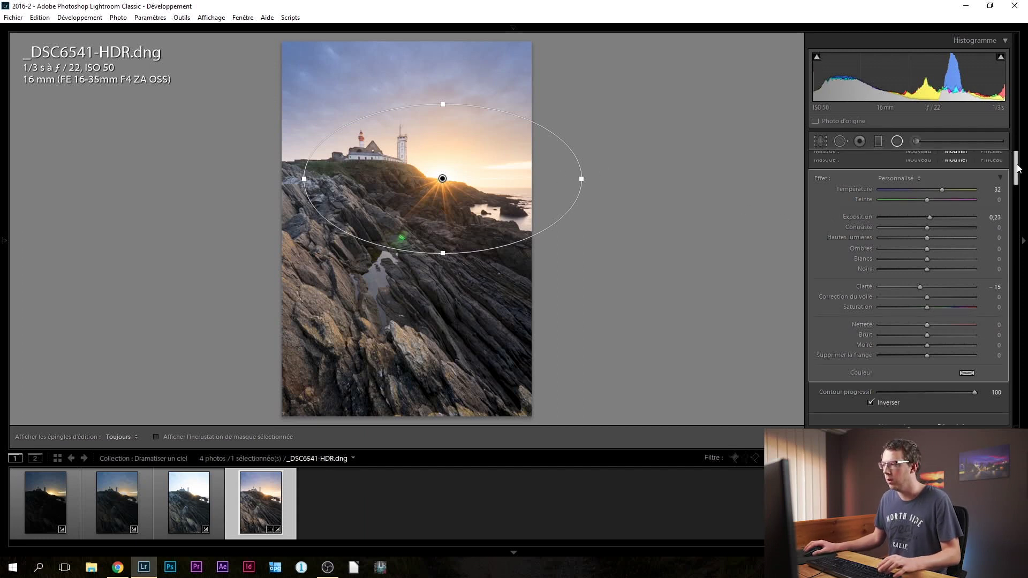
# - Switch the radial filter off and on to compare its effect around the sun
pyautogui.scroll(-3, 1018, 168)
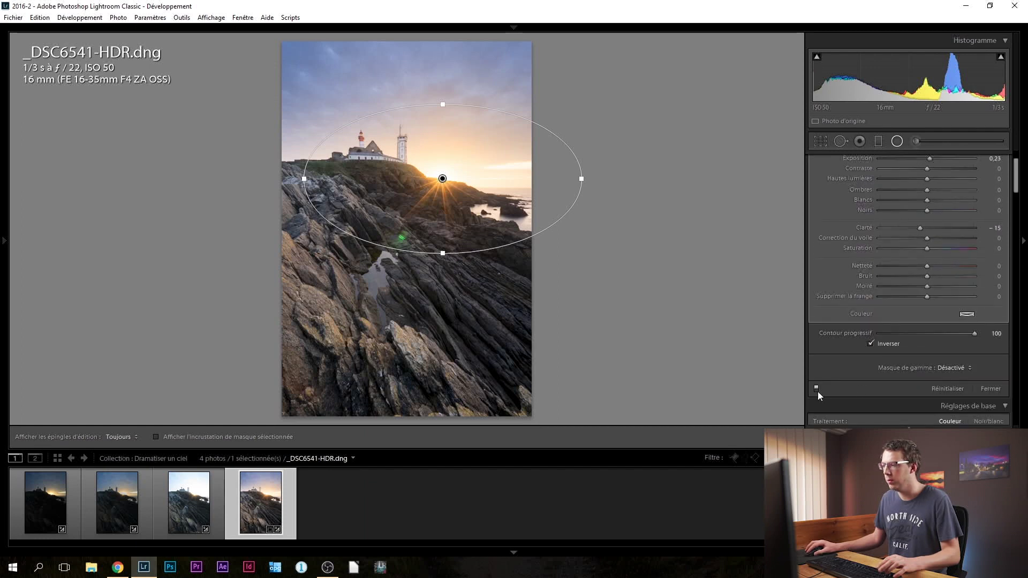
pyautogui.click(817, 389)
pyautogui.click(817, 390)
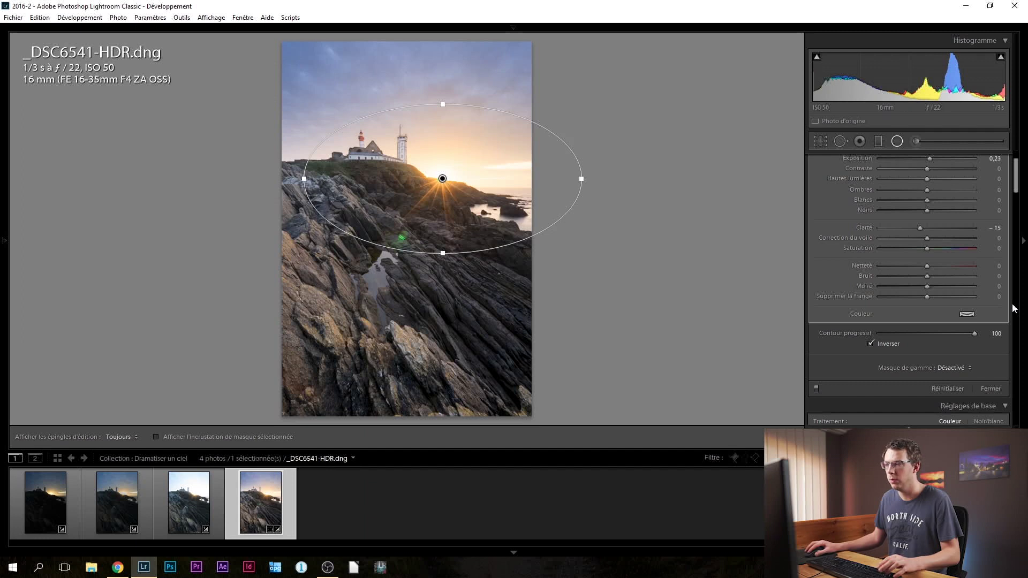
# - Limit the radial filter with a luminance range mask, setting the range to 37/100 and the smoothness to 66
pyautogui.scroll(-4, 957, 296)
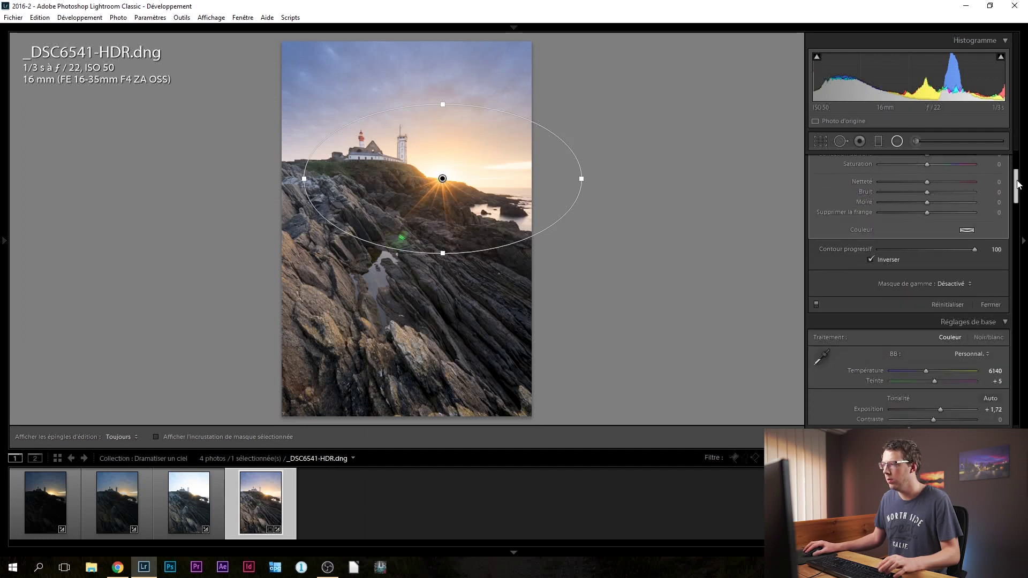
pyautogui.click(959, 283)
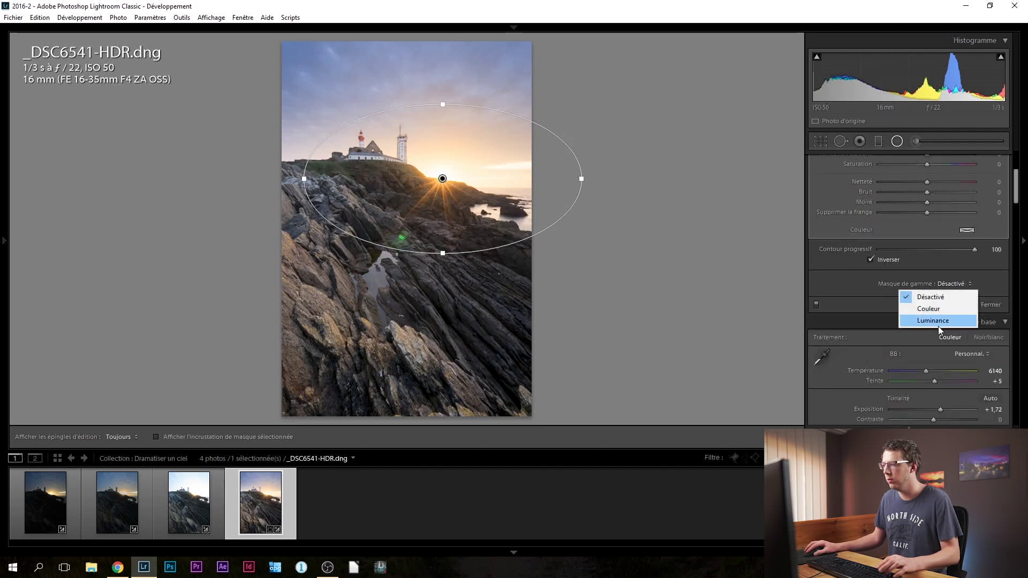
pyautogui.click(939, 322)
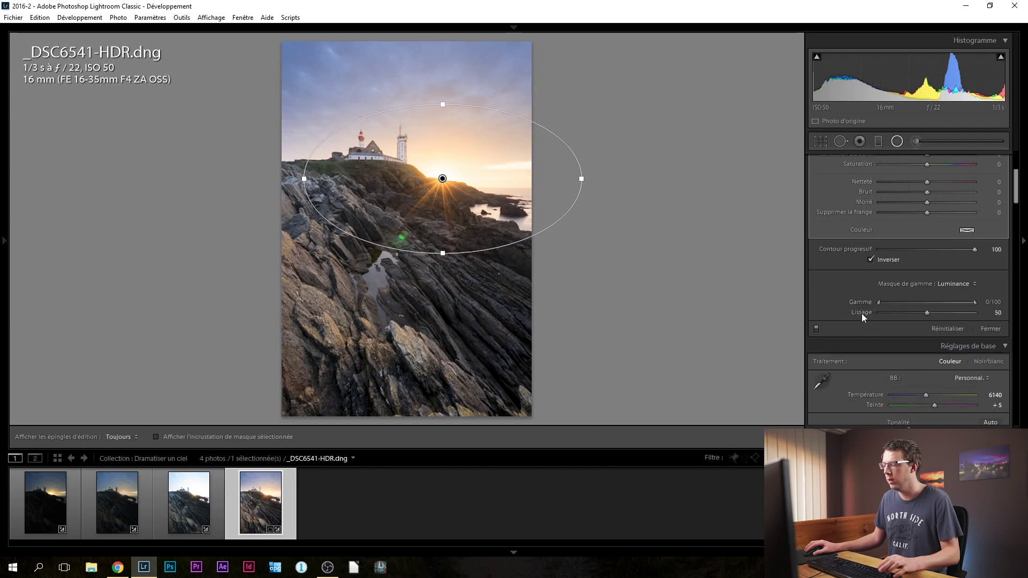
pyautogui.moveTo(878, 303)
pyautogui.mouseDown()
pyautogui.moveTo(893, 302)
pyautogui.moveTo(849, 301)
pyautogui.moveTo(938, 305)
pyautogui.moveTo(873, 306)
pyautogui.mouseUp()
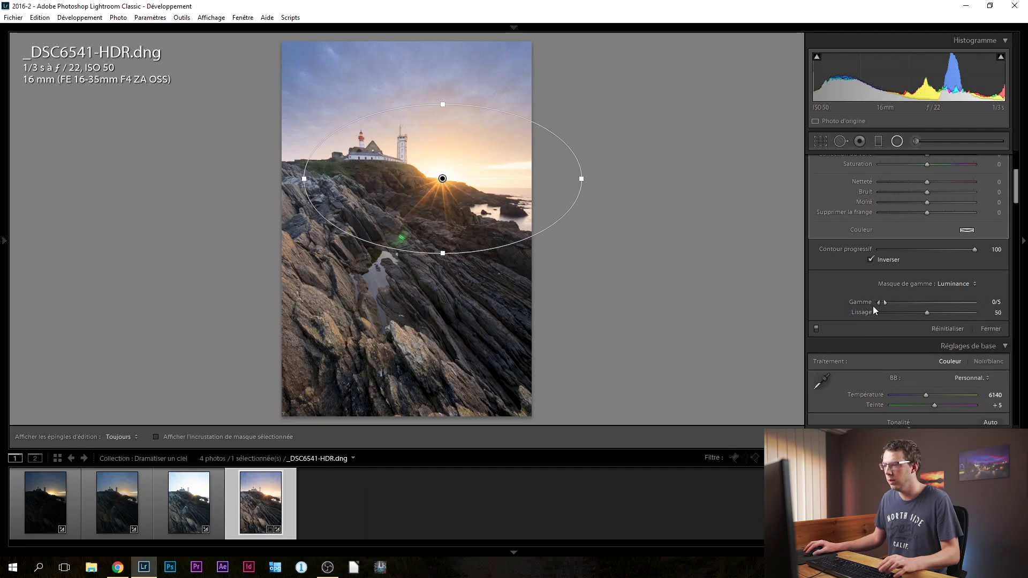
pyautogui.doubleClick(873, 306)
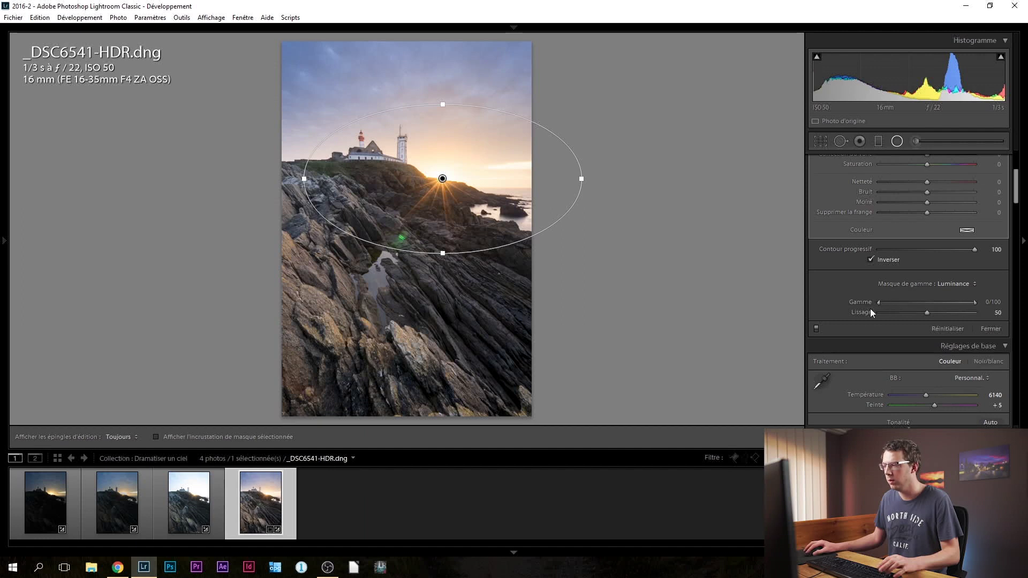
pyautogui.moveTo(880, 303); pyautogui.dragTo(915, 303)
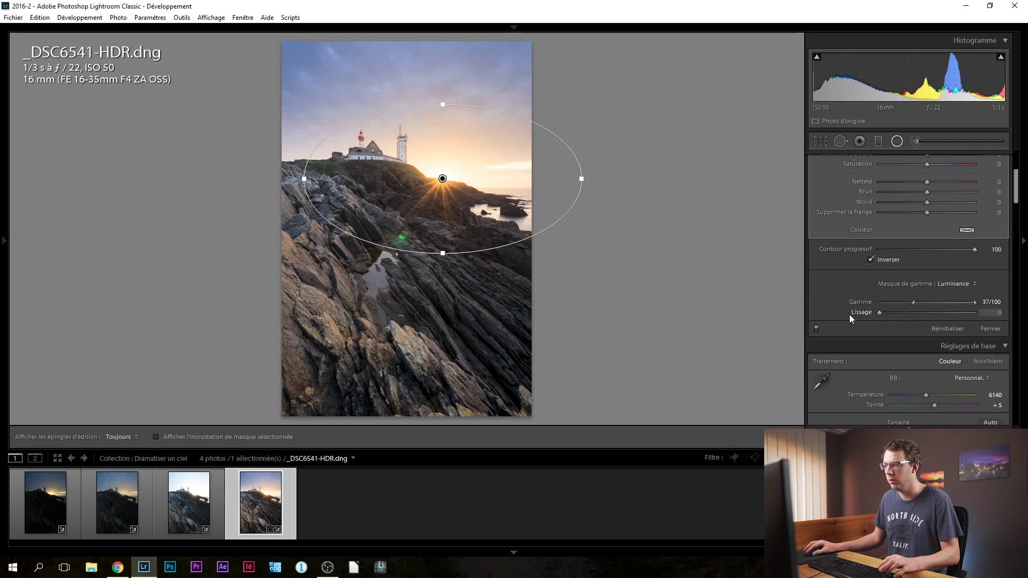
pyautogui.moveTo(850, 314); pyautogui.dragTo(974, 314)
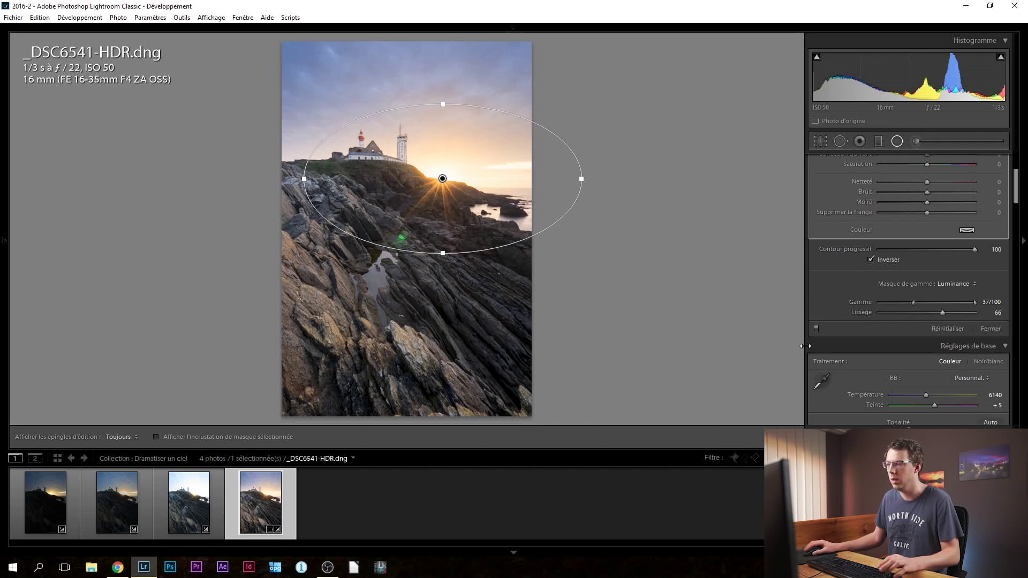
# - Compare the photo with and without the luminance-masked radial filter
pyautogui.click(817, 330)
pyautogui.click(817, 330)
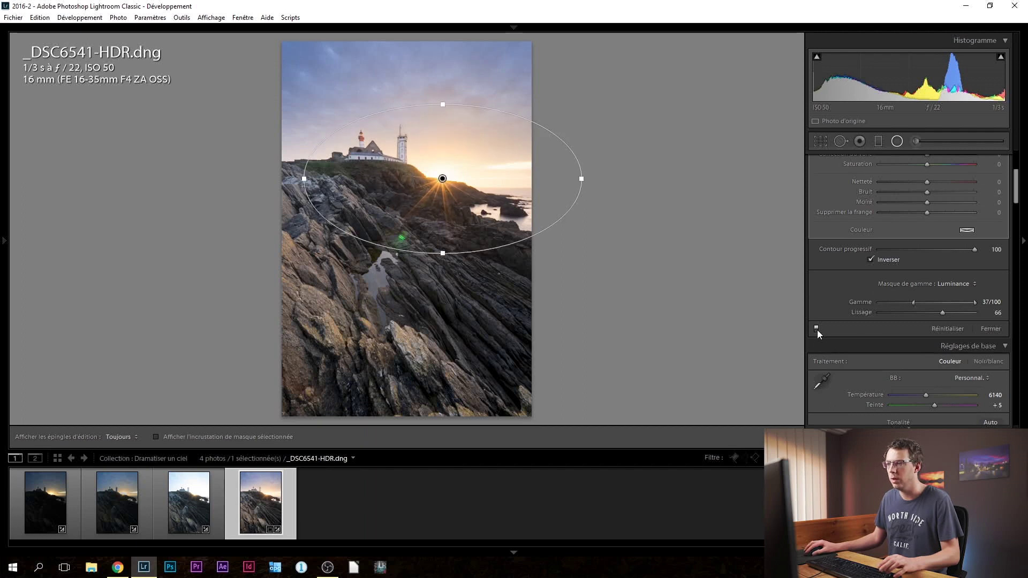
pyautogui.click(818, 330)
pyautogui.click(818, 330)
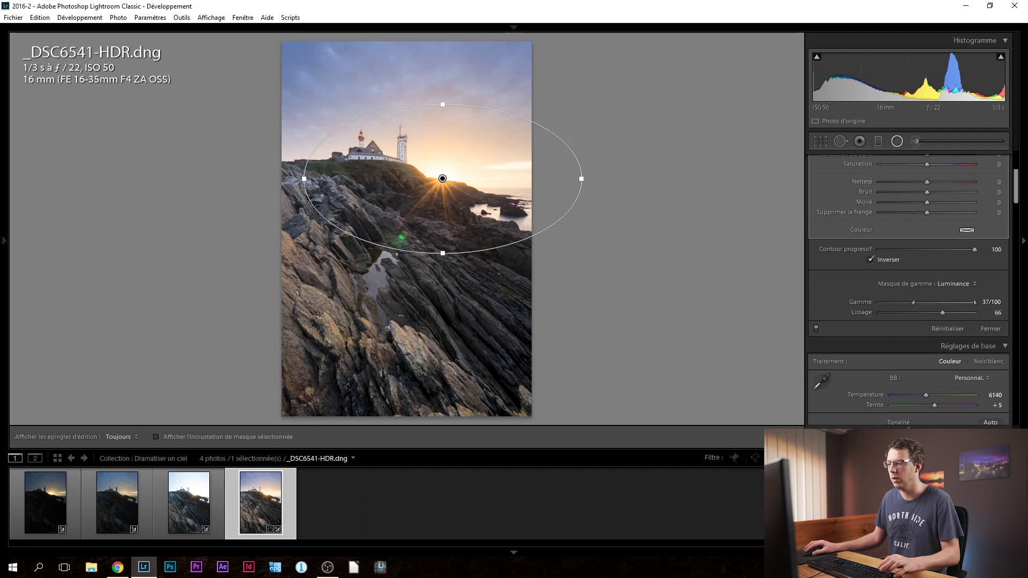
# - Close the radial filter and set the photo's contrast to +18 and vibrance to +24
pyautogui.moveTo(1015, 207); pyautogui.dragTo(1016, 186)
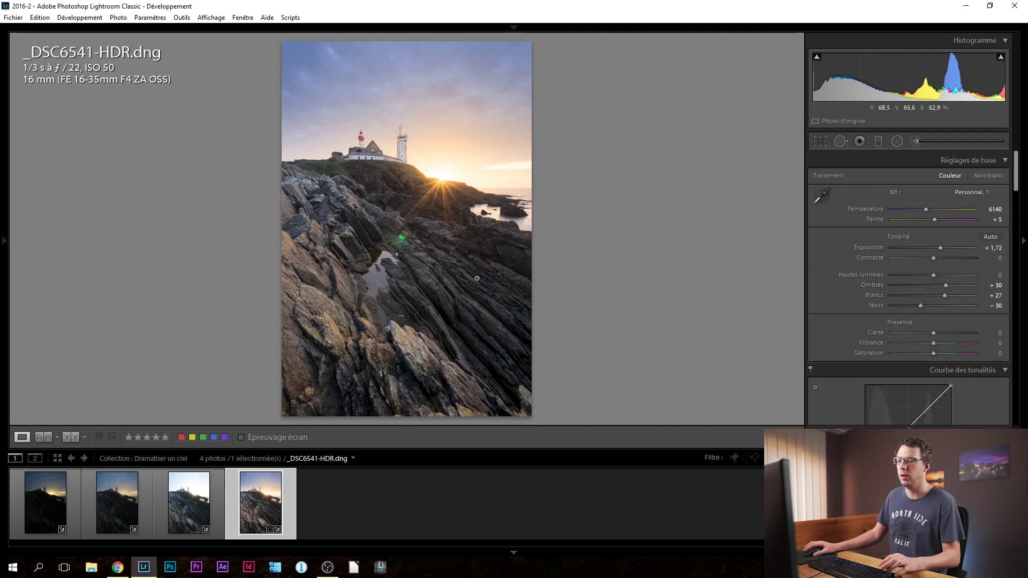
pyautogui.click(942, 257)
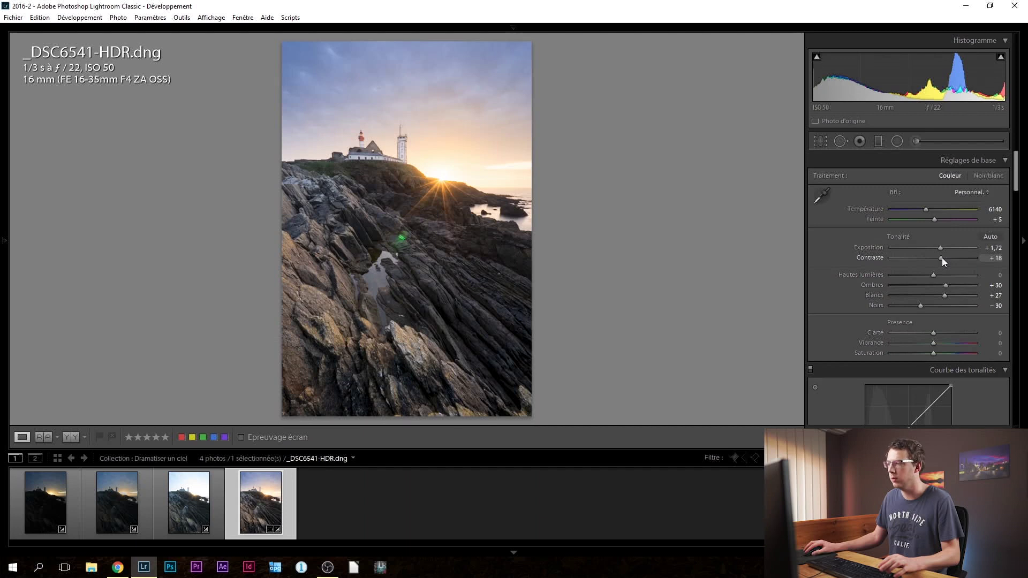
pyautogui.moveTo(936, 338); pyautogui.dragTo(944, 344)
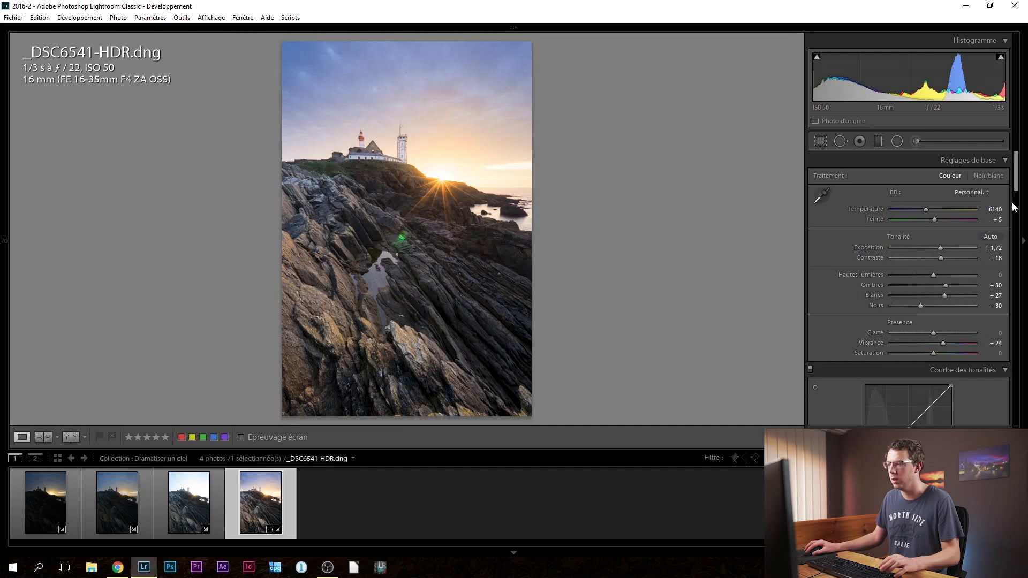
# - Set the sharpening amount to 62 with masking at 39, and set the post-crop vignette amount to −7
pyautogui.scroll(-10, 1013, 208)
pyautogui.scroll(-1, 1007, 293)
pyautogui.moveTo(904, 322); pyautogui.dragTo(921, 323)
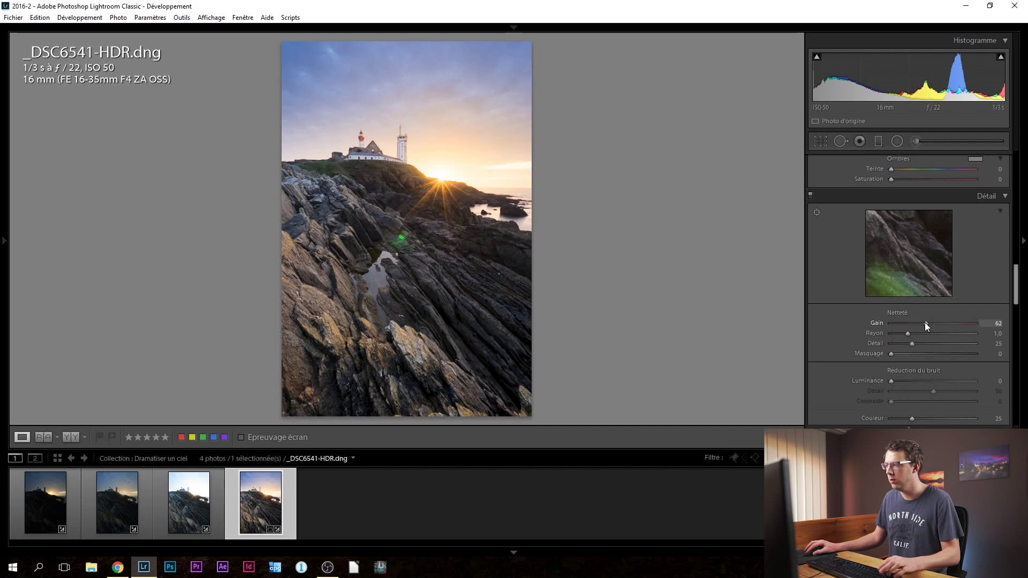
pyautogui.press('alt')
pyautogui.moveTo(892, 355); pyautogui.dragTo(925, 352)
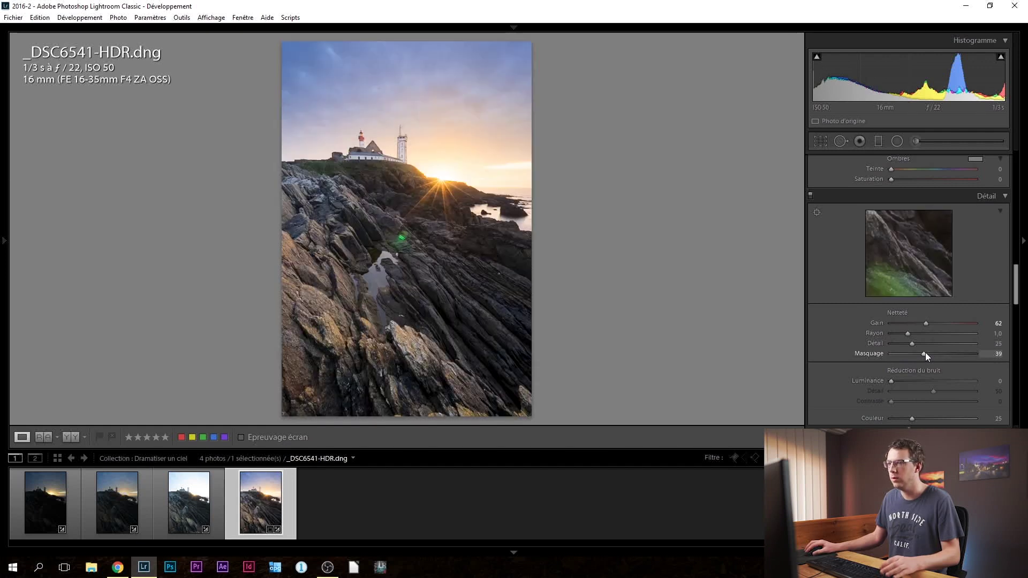
pyautogui.moveTo(1017, 296); pyautogui.dragTo(928, 375)
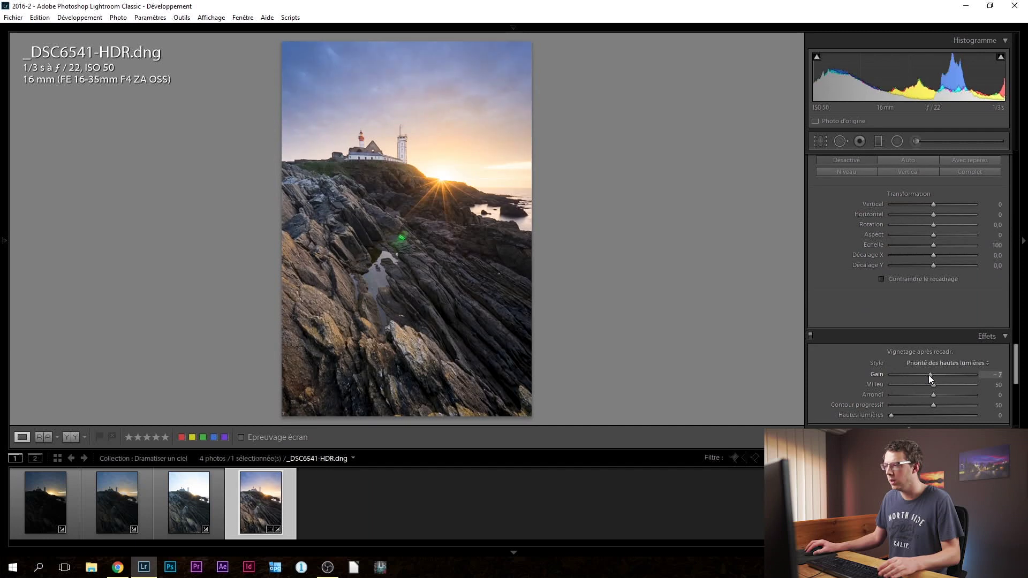
pyautogui.moveTo(1016, 372); pyautogui.dragTo(1016, 165)
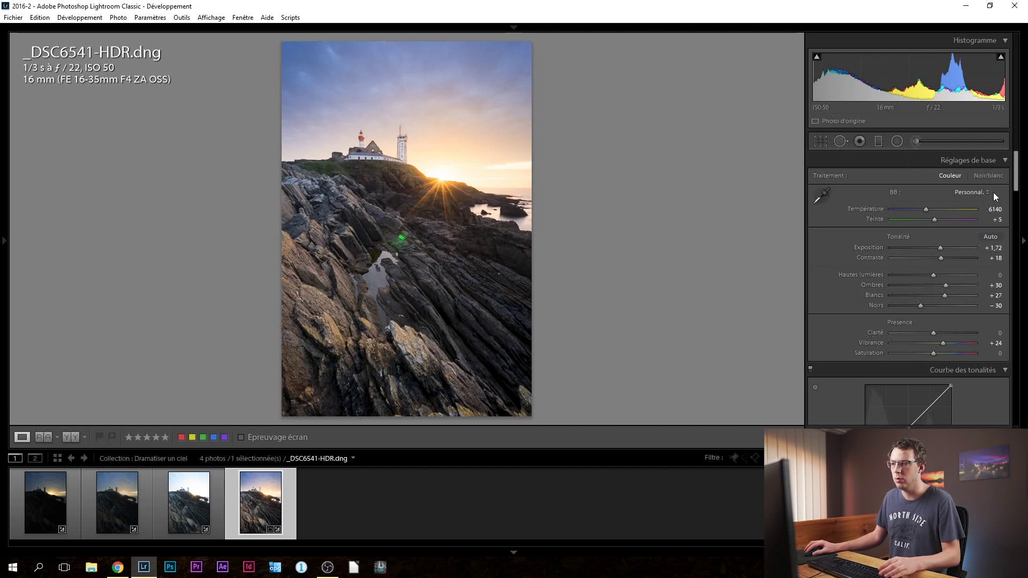
# - Set the green saturation to −100 and the green luminance to −72 to neutralise the lens flare
pyautogui.moveTo(1016, 171); pyautogui.dragTo(1005, 245)
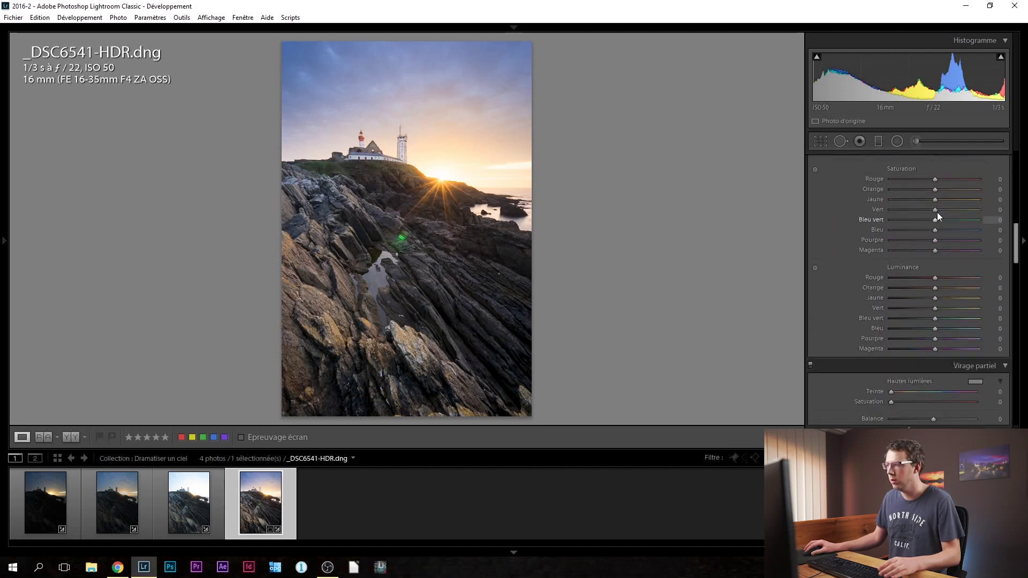
pyautogui.moveTo(934, 210); pyautogui.dragTo(870, 210)
pyautogui.moveTo(931, 309); pyautogui.dragTo(888, 307)
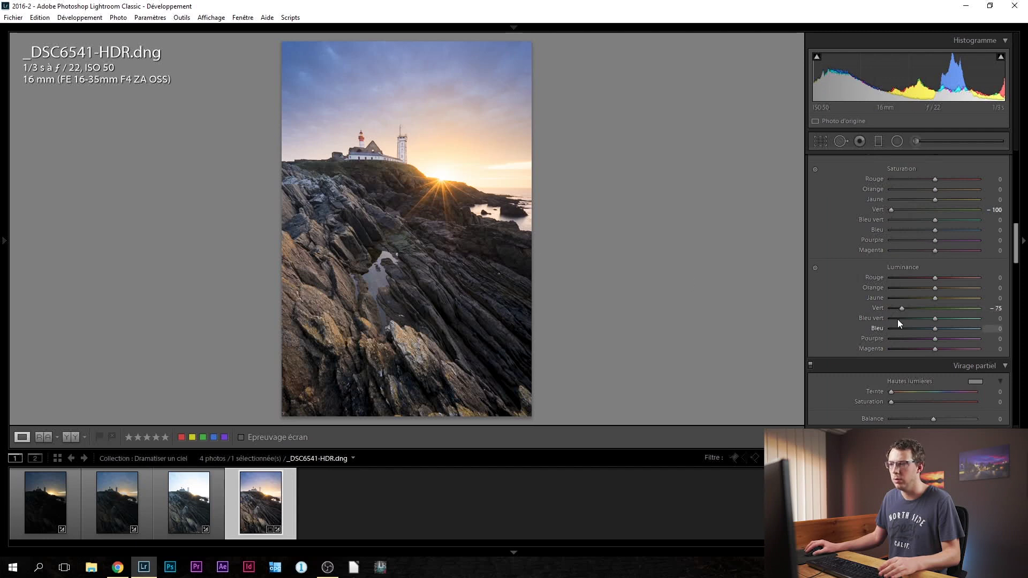
pyautogui.click(904, 309)
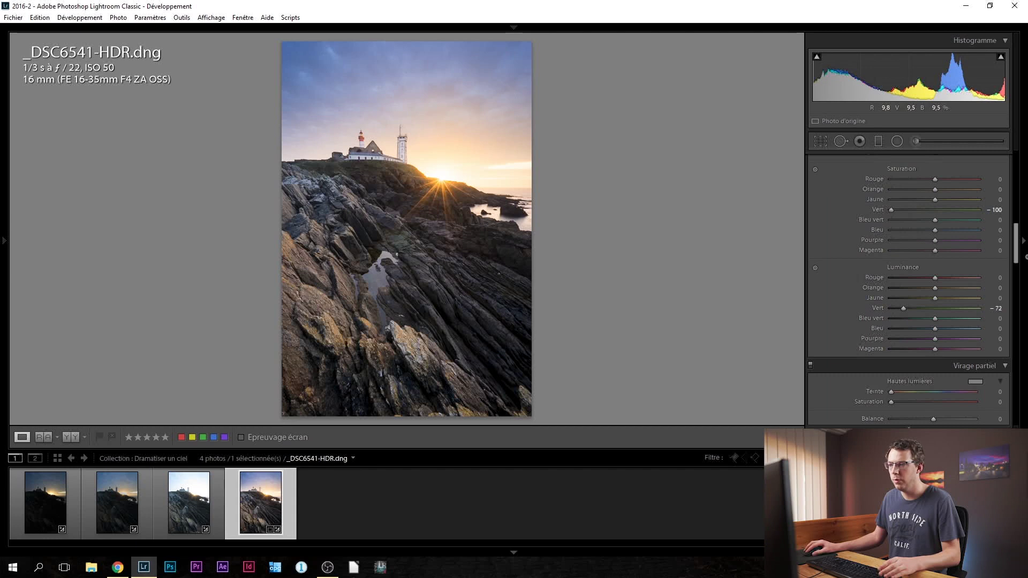
# - Switch the HSL adjustments off and on to compare the green lens flare on the rocks
pyautogui.moveTo(1013, 259); pyautogui.dragTo(1016, 233)
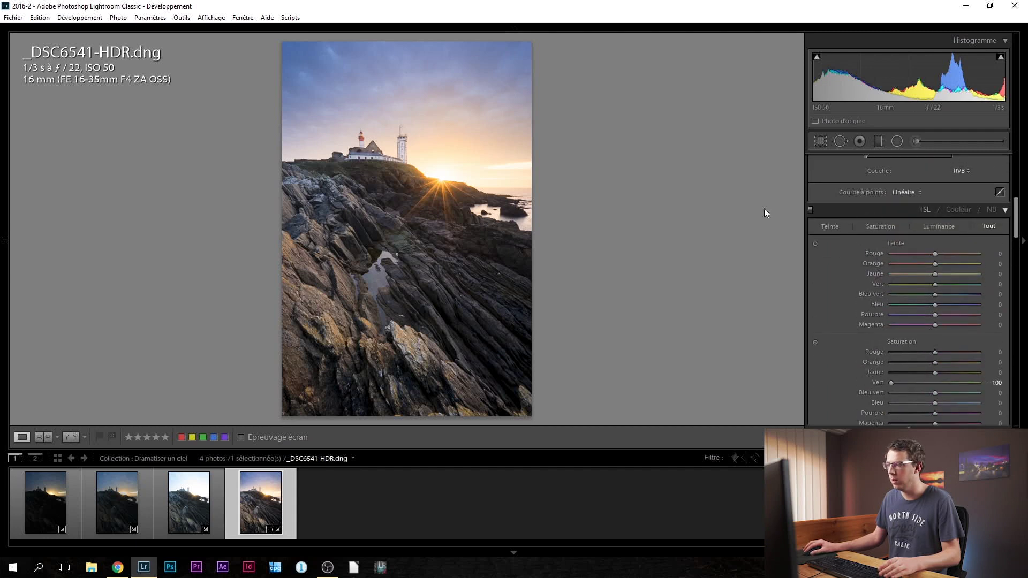
pyautogui.click(812, 212)
pyautogui.click(812, 211)
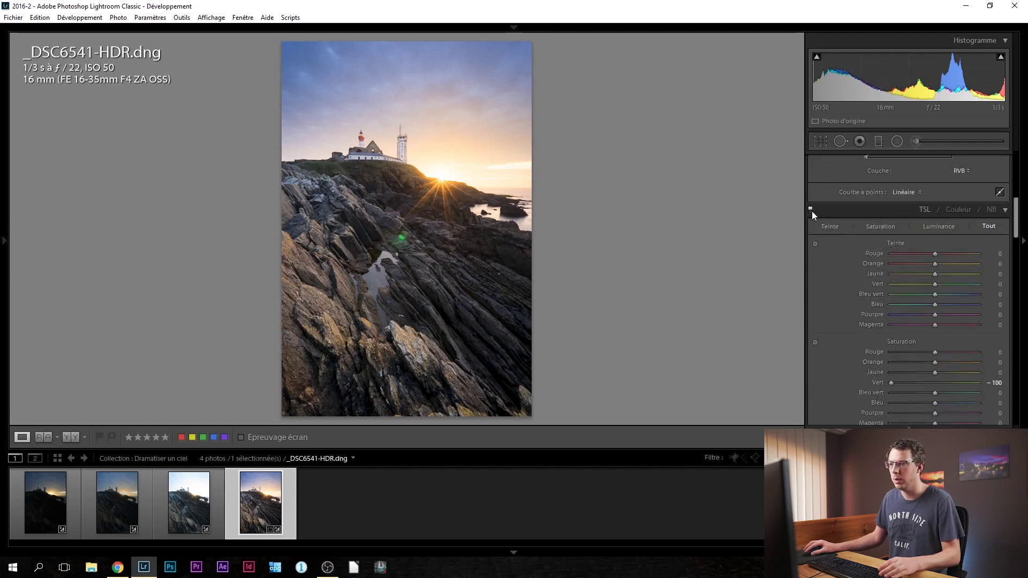
pyautogui.click(812, 211)
pyautogui.click(812, 211)
# - Set the aqua saturation to −73, checking the flare on the rocks up close with the HSL adjustments off and on
pyautogui.click(404, 243)
pyautogui.moveTo(425, 225); pyautogui.dragTo(448, 268)
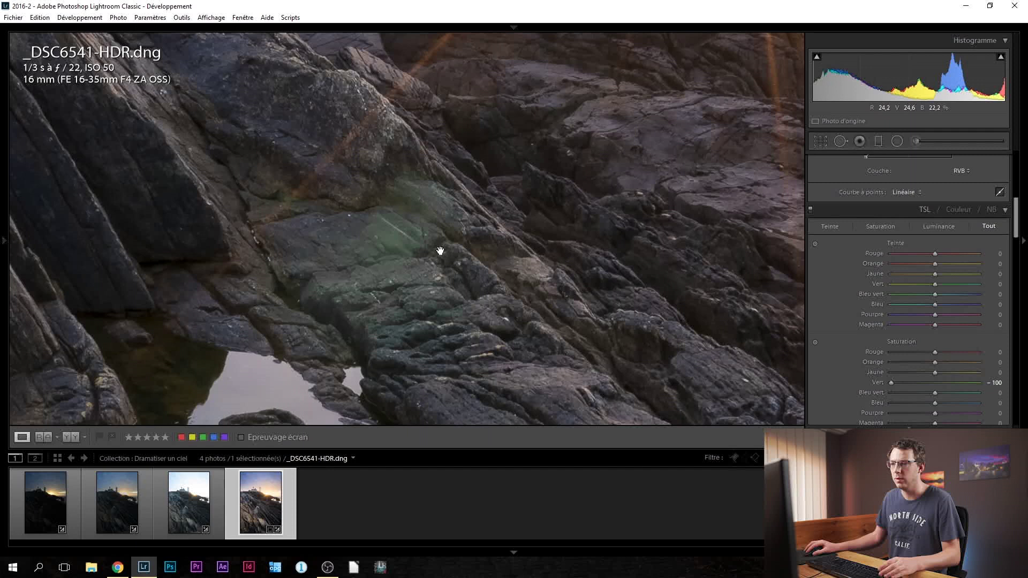
pyautogui.moveTo(1017, 223); pyautogui.dragTo(1017, 232)
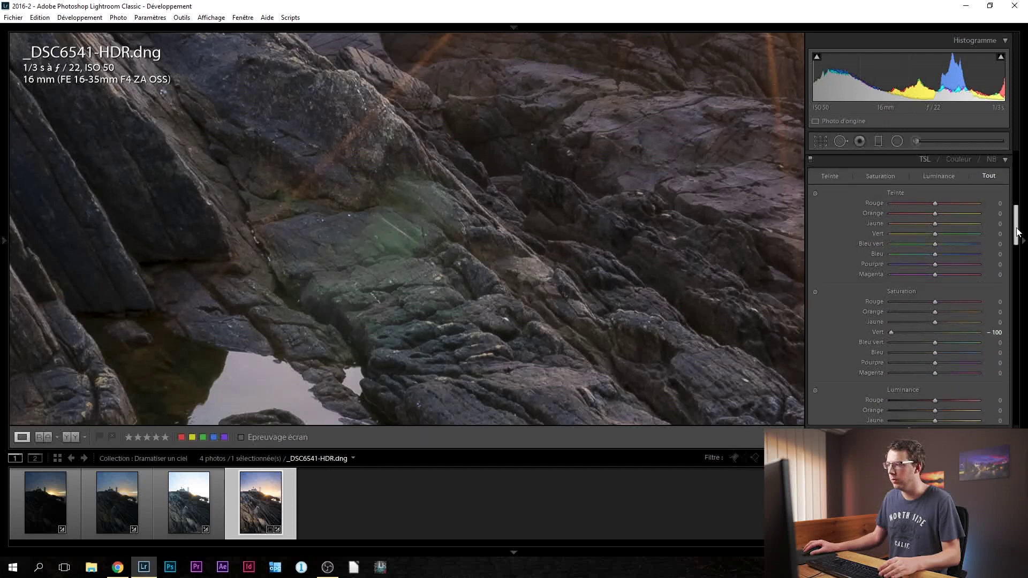
pyautogui.click(916, 342)
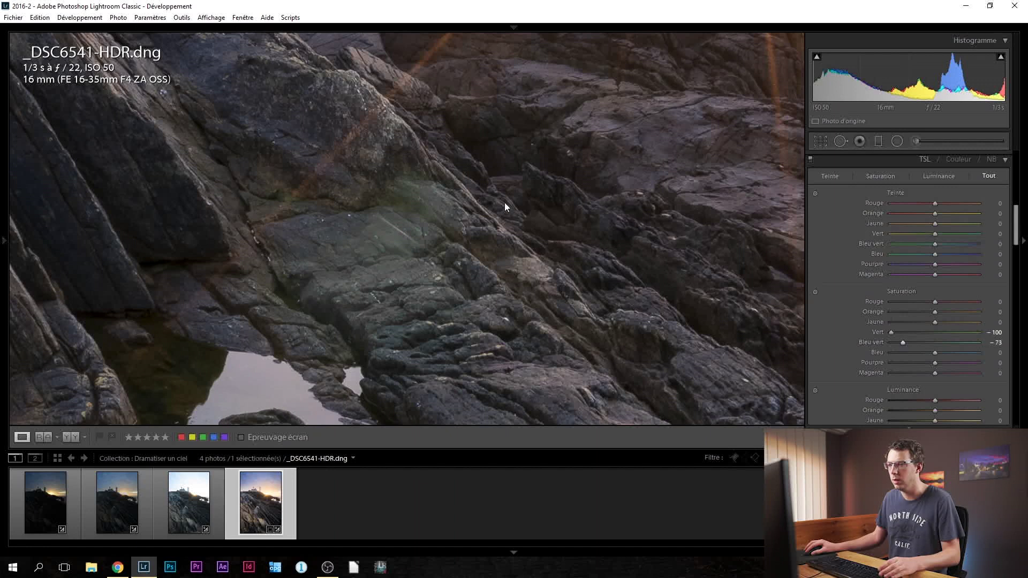
pyautogui.click(810, 161)
pyautogui.click(810, 161)
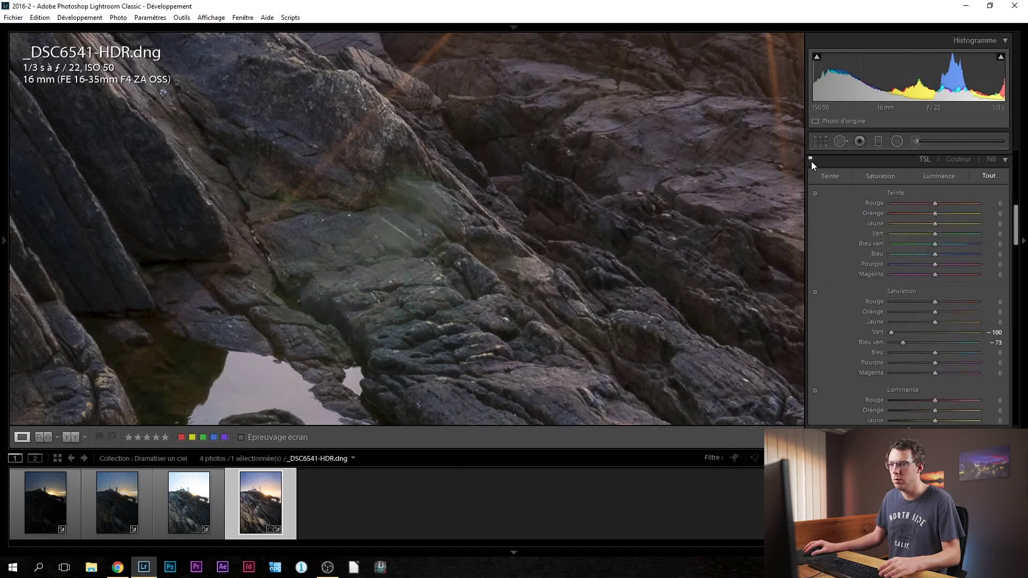
pyautogui.click(400, 226)
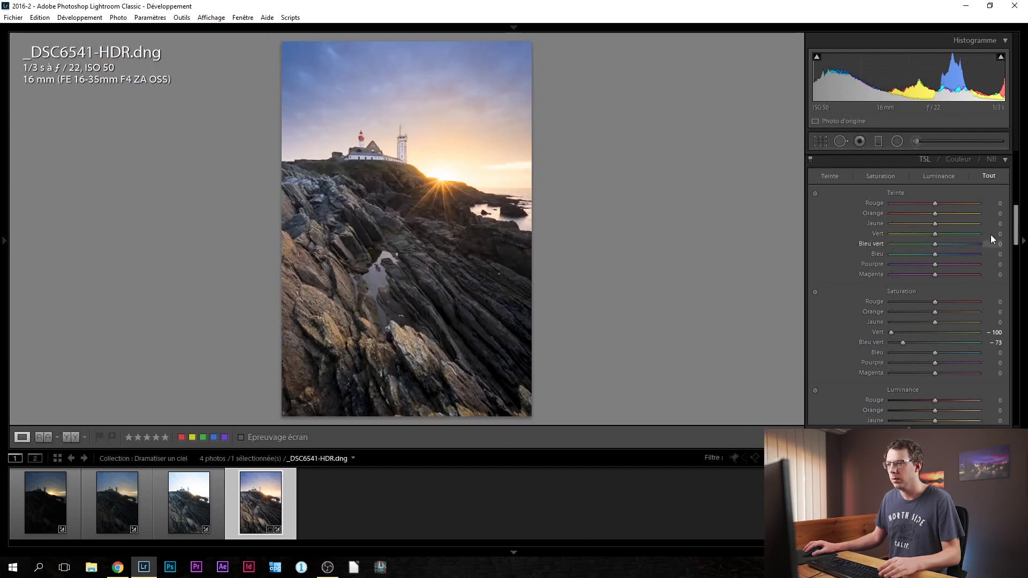
# - Set the orange saturation to +14, the yellow saturation to +25 and the yellow hue to −8
pyautogui.scroll(1, 1017, 227)
pyautogui.scroll(-1, 1017, 227)
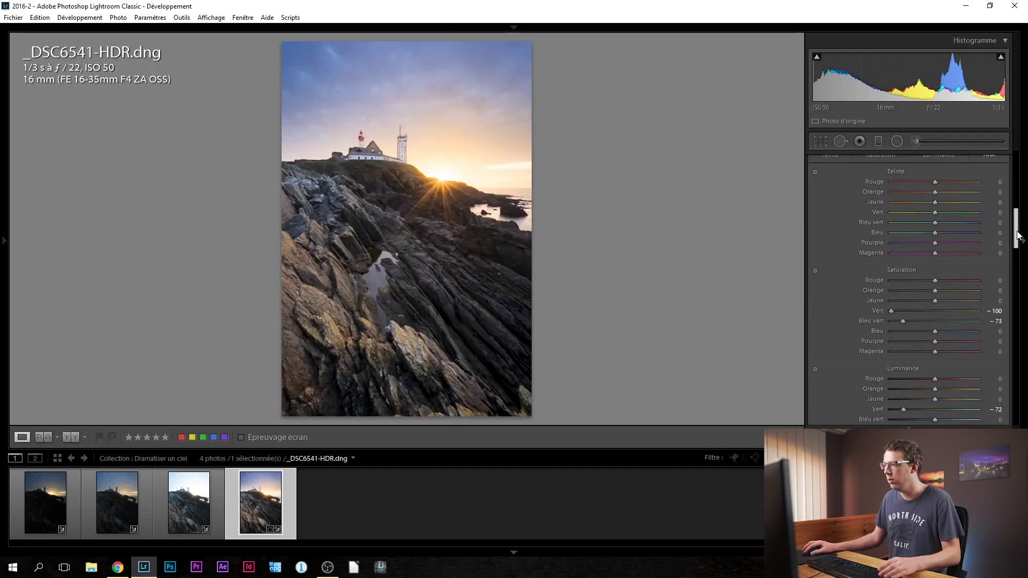
pyautogui.click(943, 309)
pyautogui.moveTo(943, 308); pyautogui.dragTo(940, 308)
pyautogui.click(944, 320)
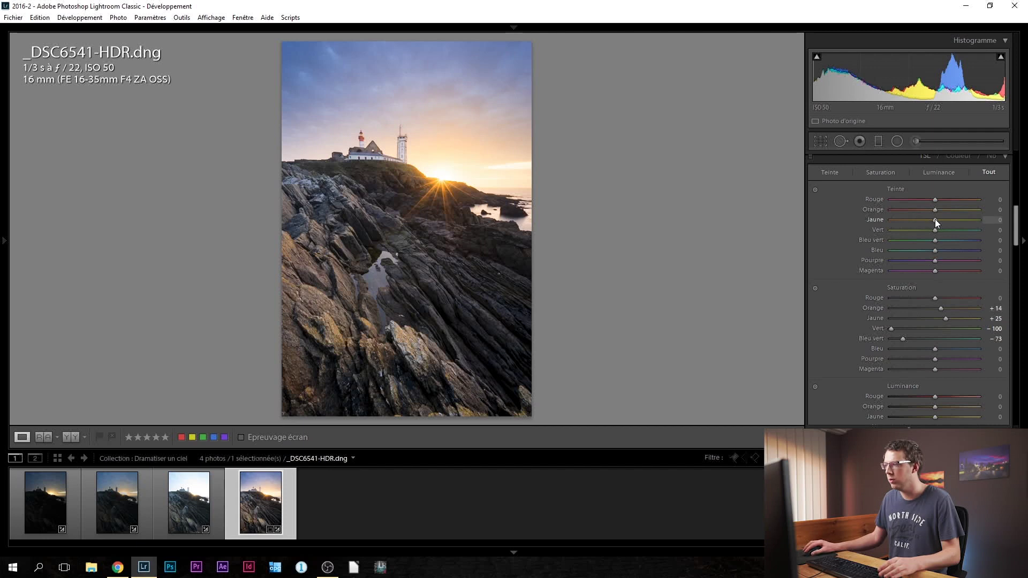
pyautogui.moveTo(906, 223); pyautogui.dragTo(933, 221)
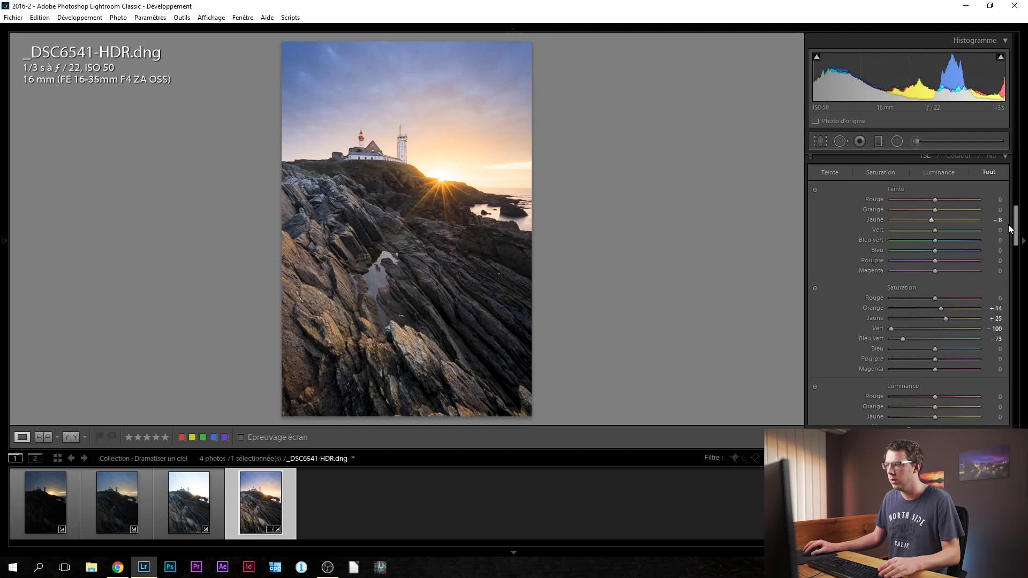
# - Compare the edited HDR photo with its unedited version several times
pyautogui.moveTo(1016, 228); pyautogui.dragTo(1016, 155)
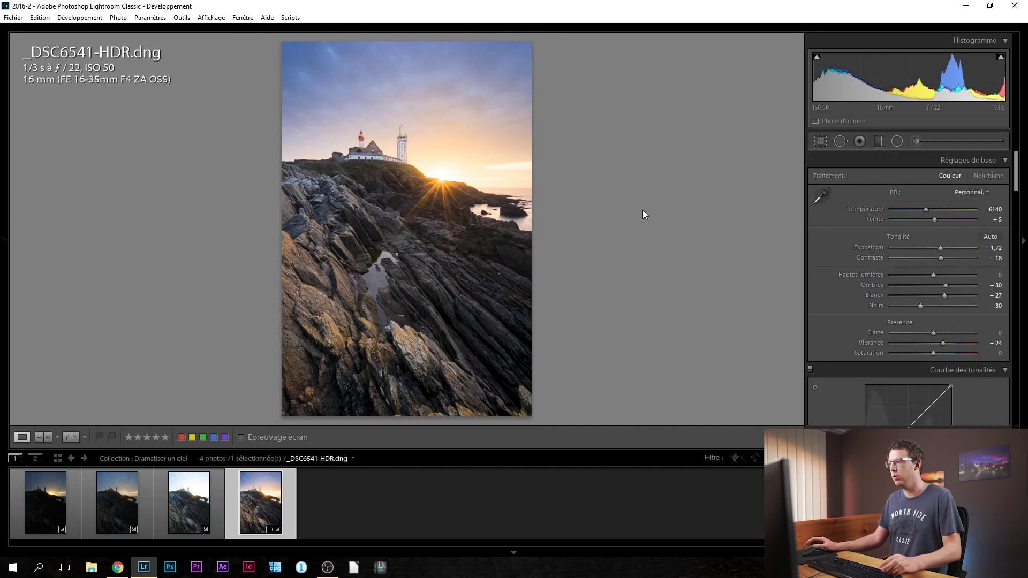
pyautogui.press('\\')
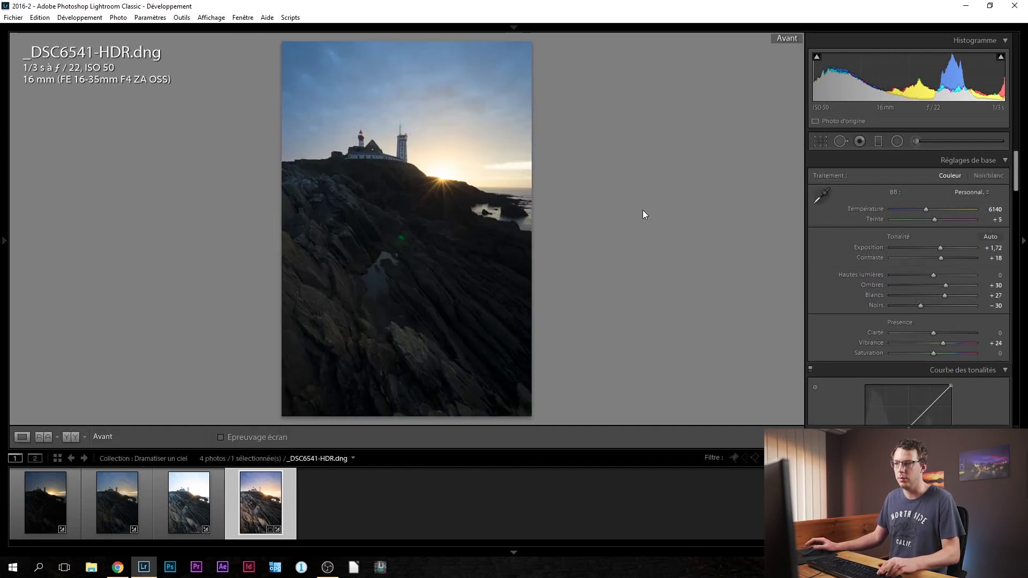
pyautogui.press('\\')
pyautogui.press('\\')
pyautogui.press('\\')
pyautogui.press('\\')
pyautogui.press('\\')
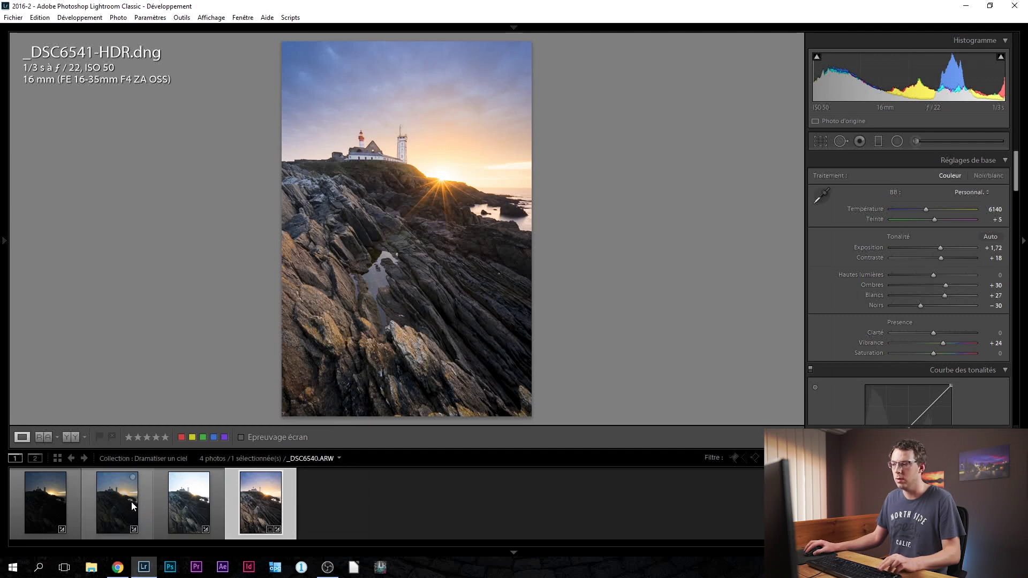
# - Synchronize all develop settings from _DSC6541-HDR.dng to the single exposure _DSC6540.ARW
pyautogui.keyDown('ctrl'); pyautogui.click(115, 500); pyautogui.keyUp('ctrl')
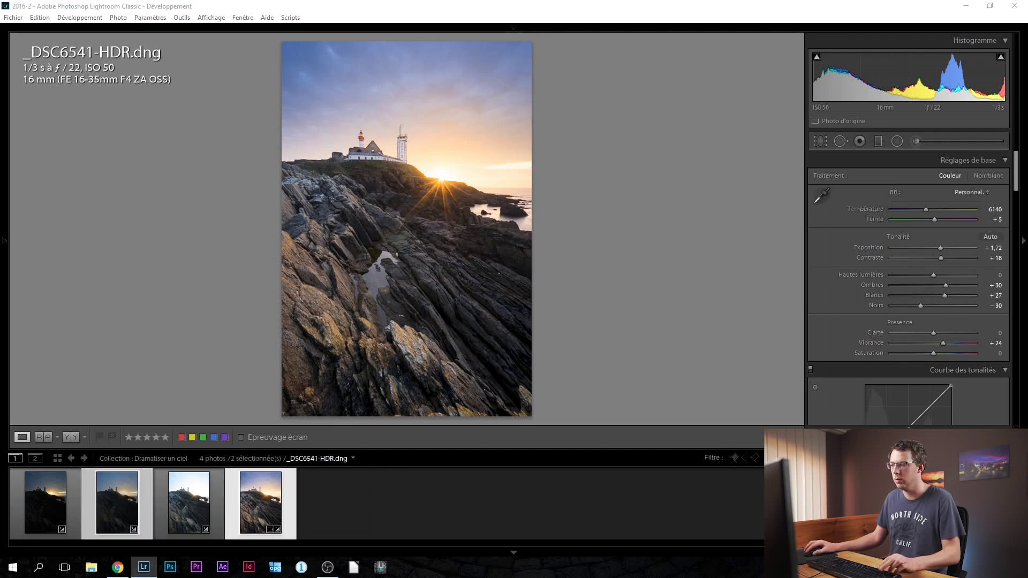
pyautogui.hotkey('ctrl', 'shift', 's')
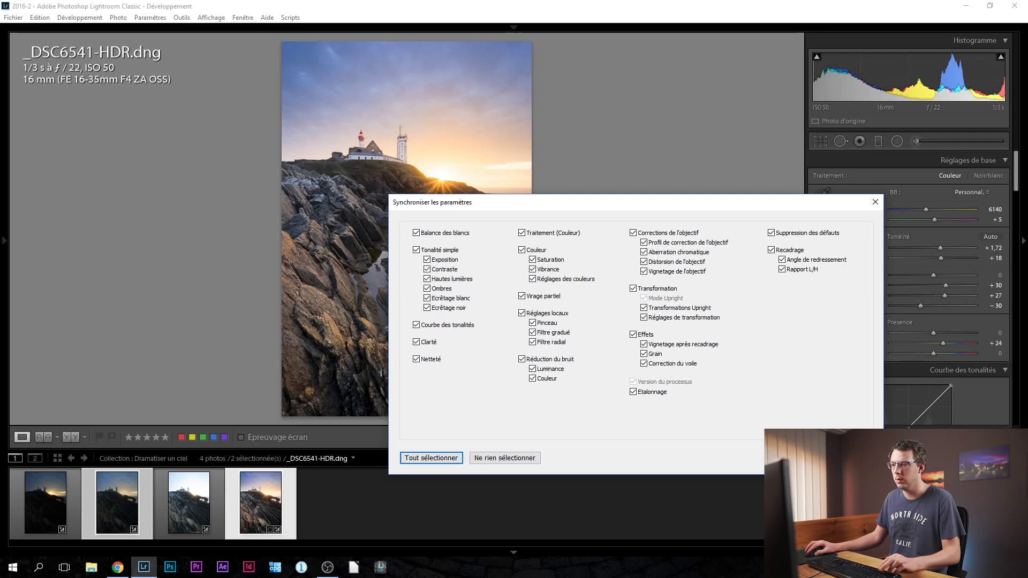
pyautogui.click(798, 458)
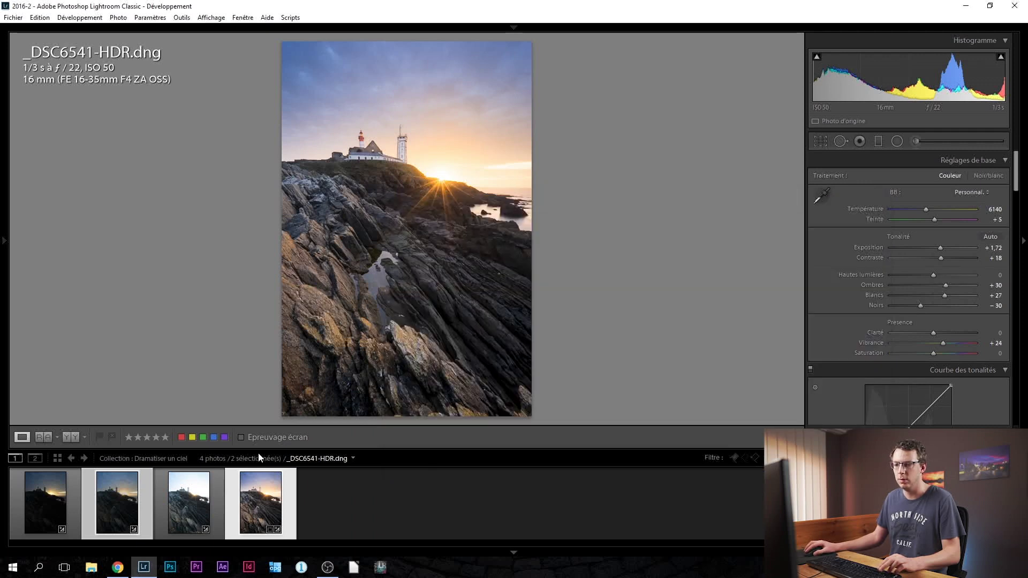
# - Compare _DSC6540.ARW with _DSC6541-HDR.dng by switching between the two photos several times, ending on the HDR photo
pyautogui.click(112, 498)
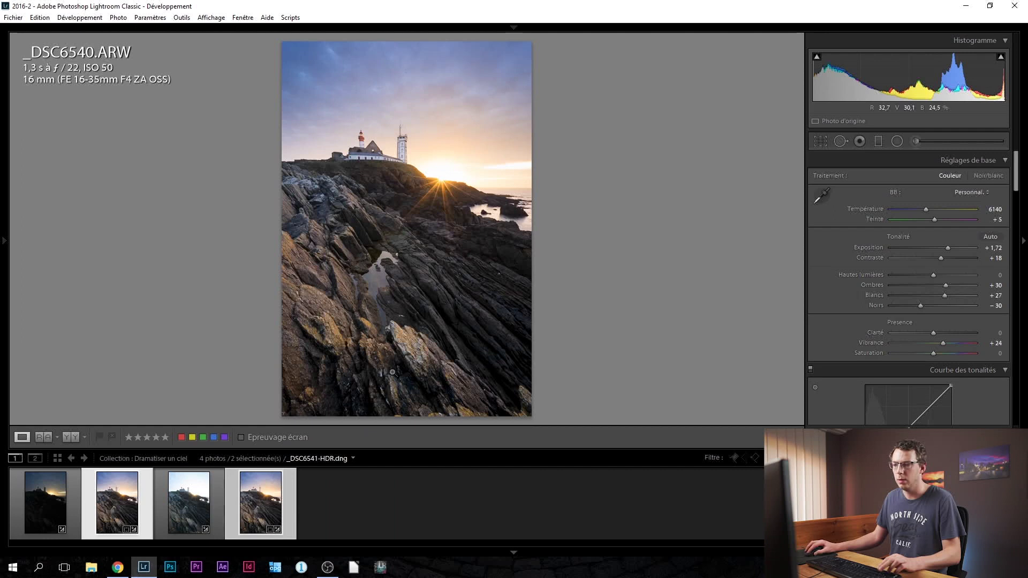
pyautogui.click(244, 512)
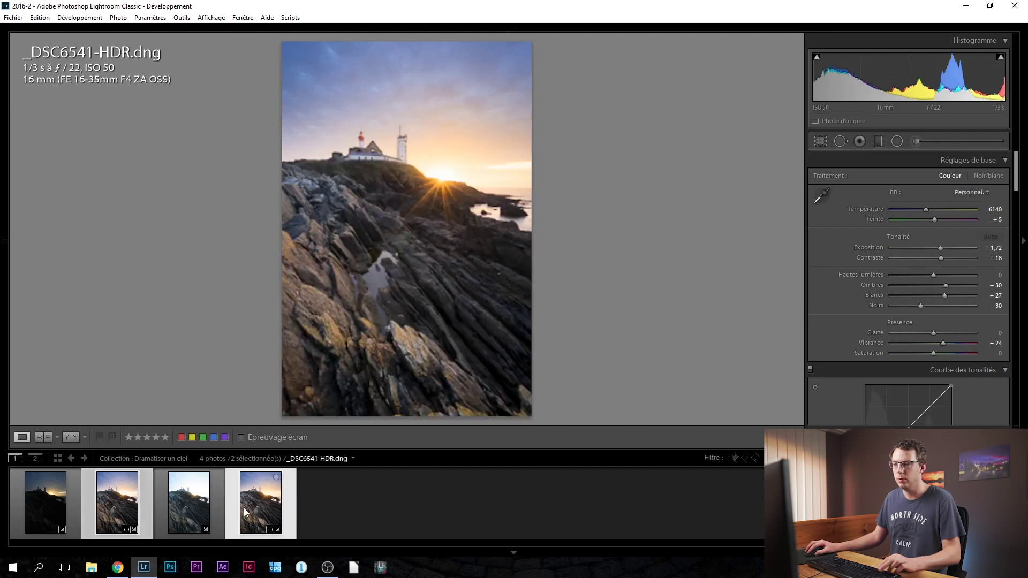
pyautogui.click(108, 502)
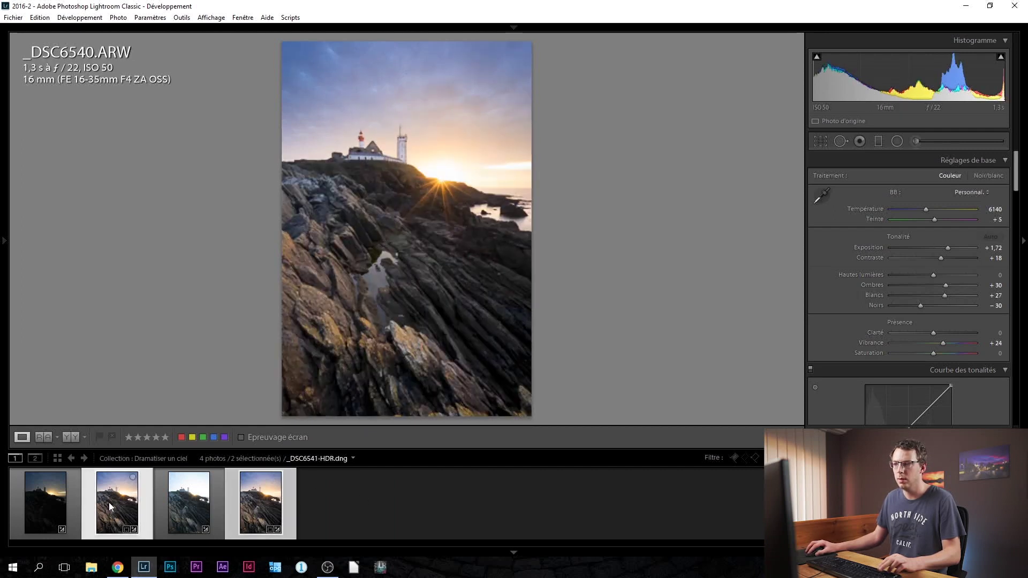
pyautogui.click(272, 500)
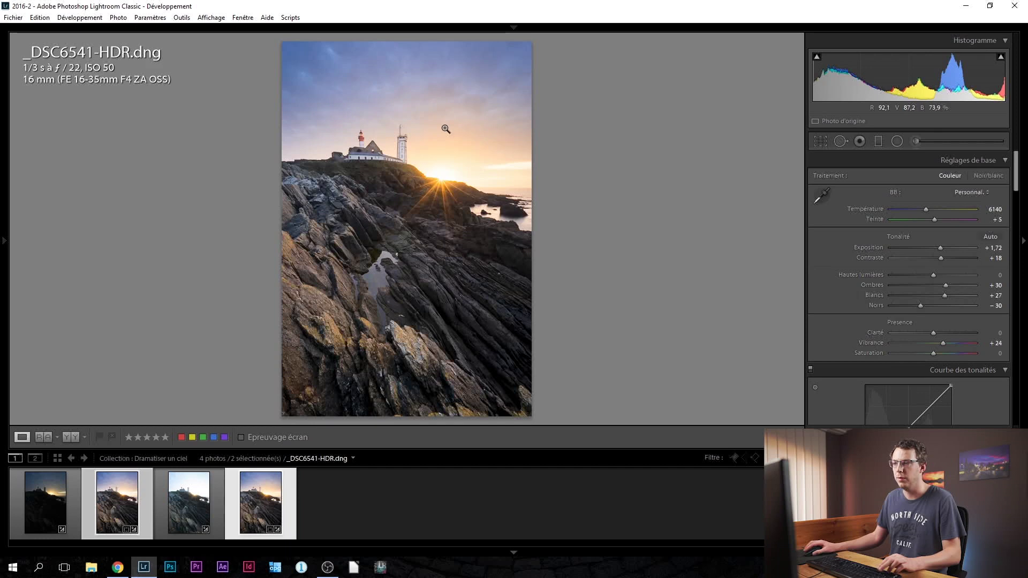
pyautogui.click(111, 502)
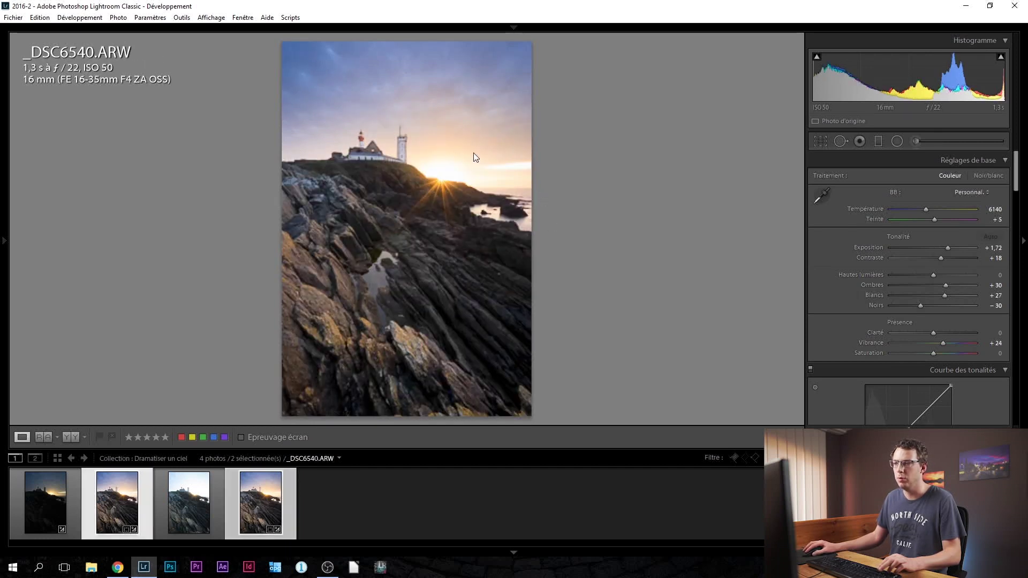
pyautogui.click(264, 501)
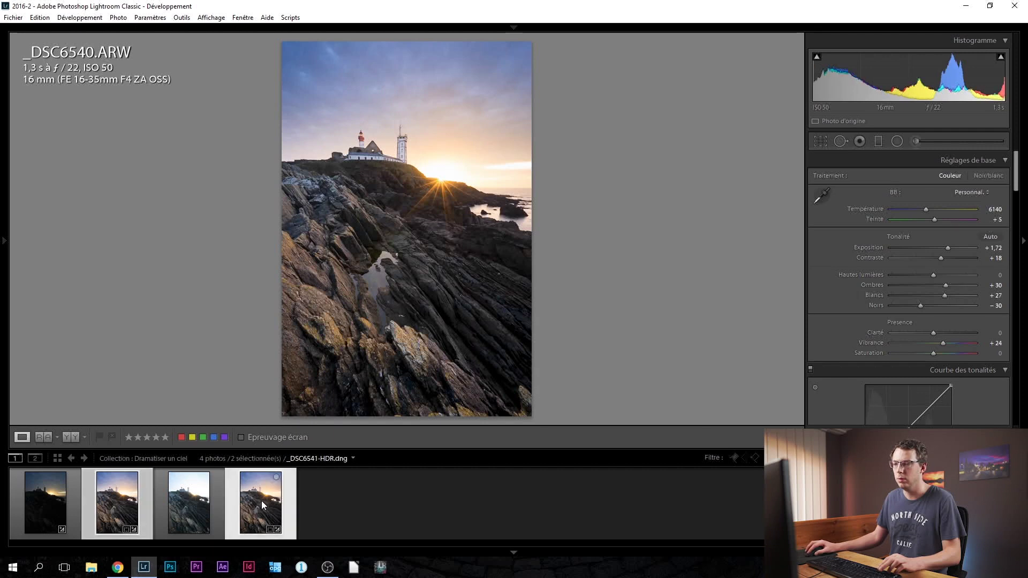